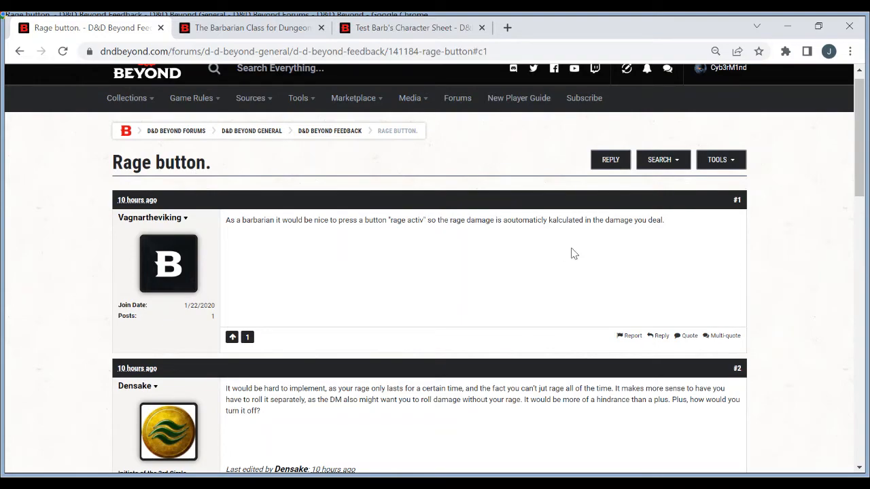
# Step: Review the Rages and Rage Damage columns of the Barbarian Table on the Barbarian class page
pyautogui.moveTo(859, 102); pyautogui.dragTo(866, 81)
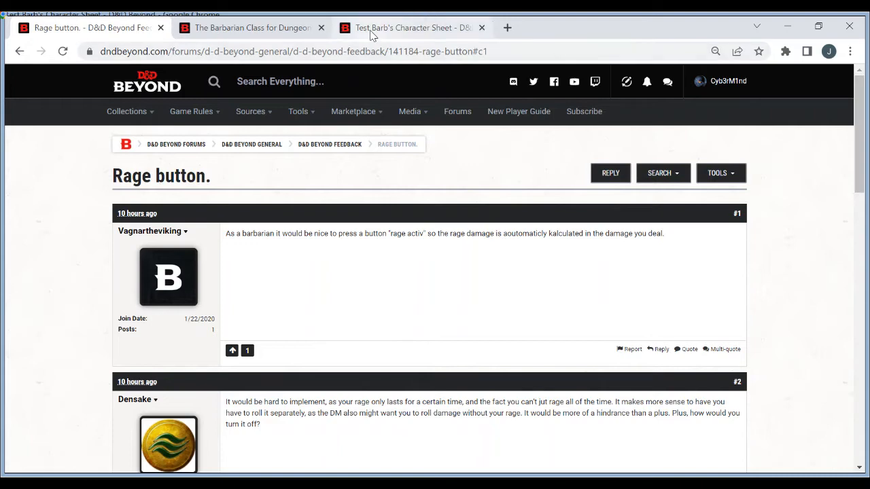
pyautogui.click(352, 27)
pyautogui.click(269, 26)
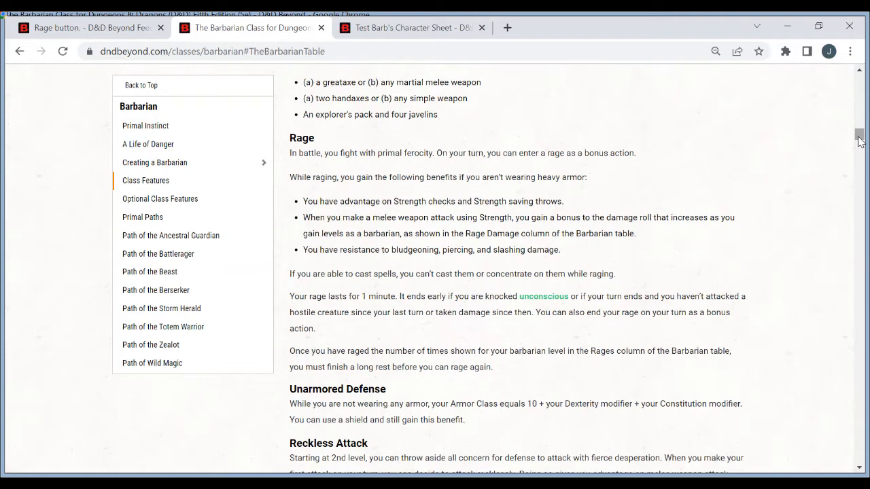
pyautogui.moveTo(859, 141); pyautogui.dragTo(865, 83)
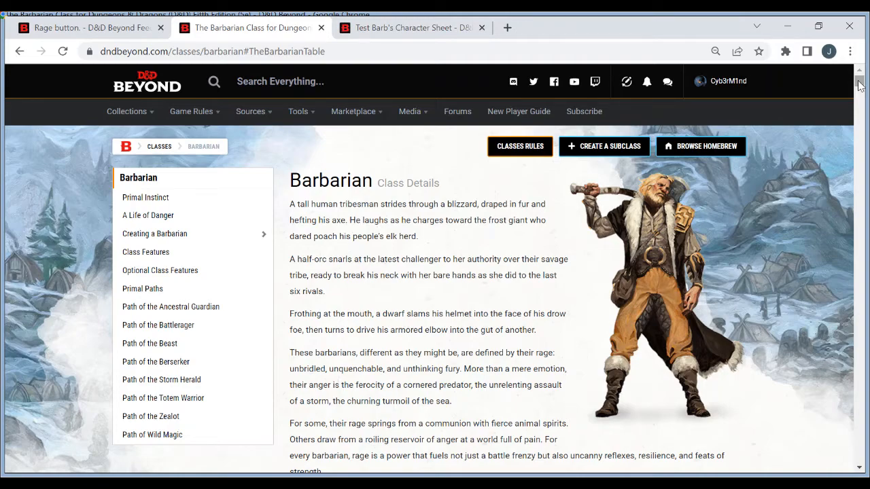
pyautogui.moveTo(860, 83); pyautogui.dragTo(864, 112)
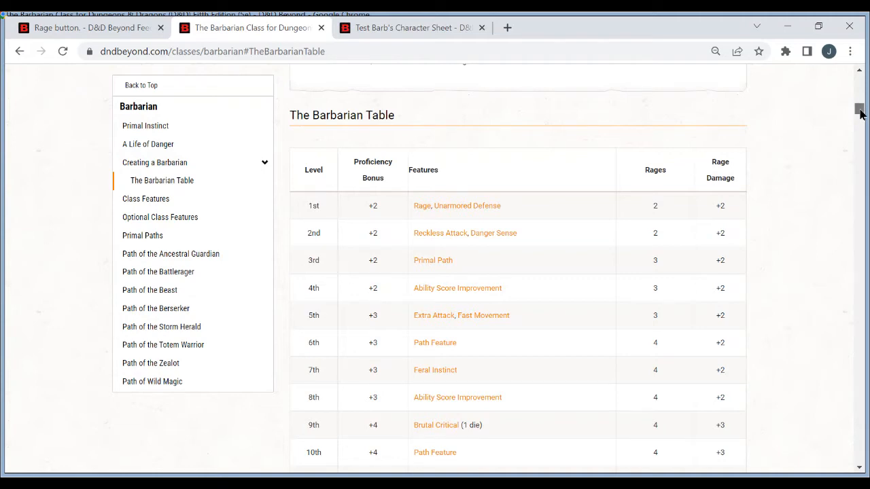
pyautogui.moveTo(859, 113); pyautogui.dragTo(859, 110)
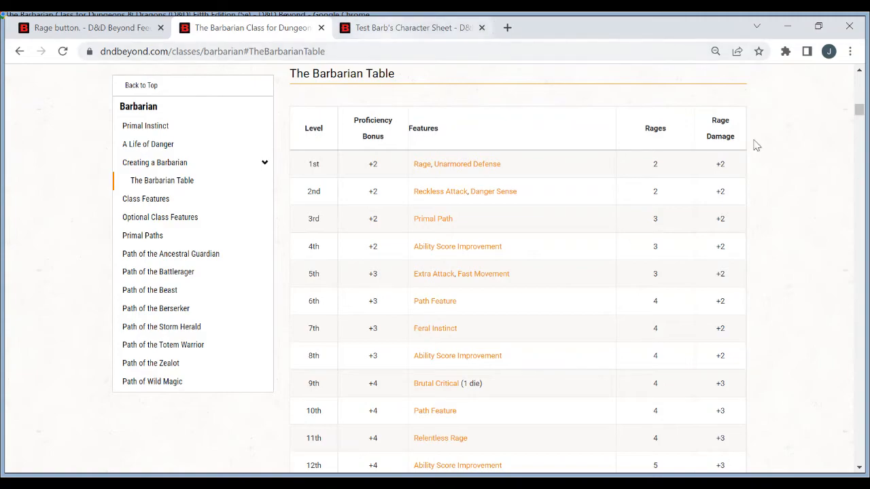
pyautogui.moveTo(860, 116)
pyautogui.mouseDown()
pyautogui.moveTo(865, 102)
pyautogui.moveTo(865, 117)
pyautogui.mouseUp()
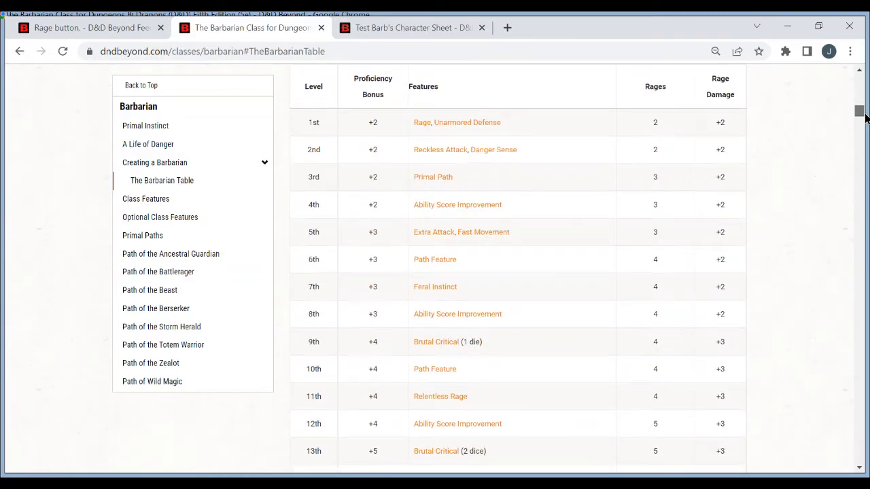
pyautogui.click(410, 34)
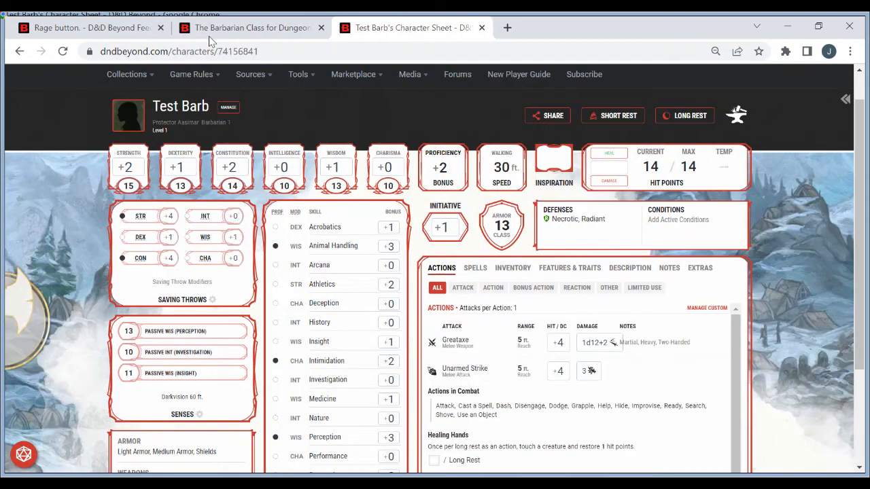
pyautogui.click(239, 28)
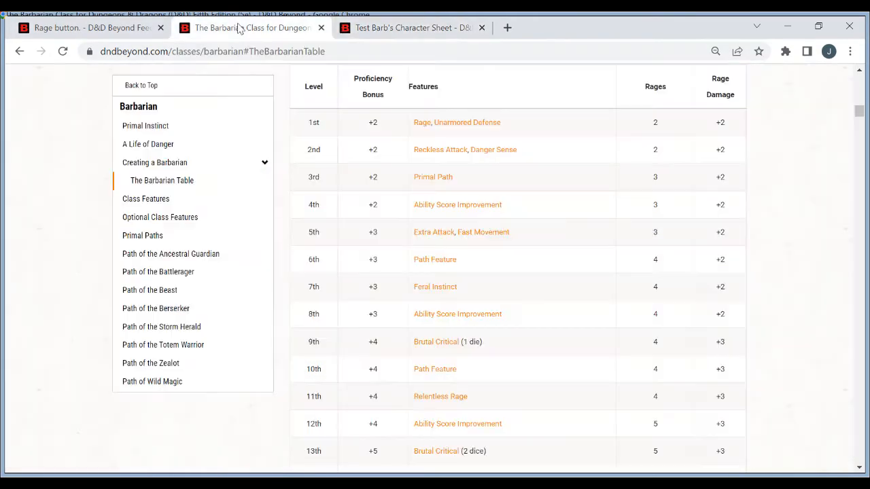
# Step: Open the Rage feature from the Barbarian Table and highlight its rule on bonus melee weapon damage
pyautogui.click(422, 122)
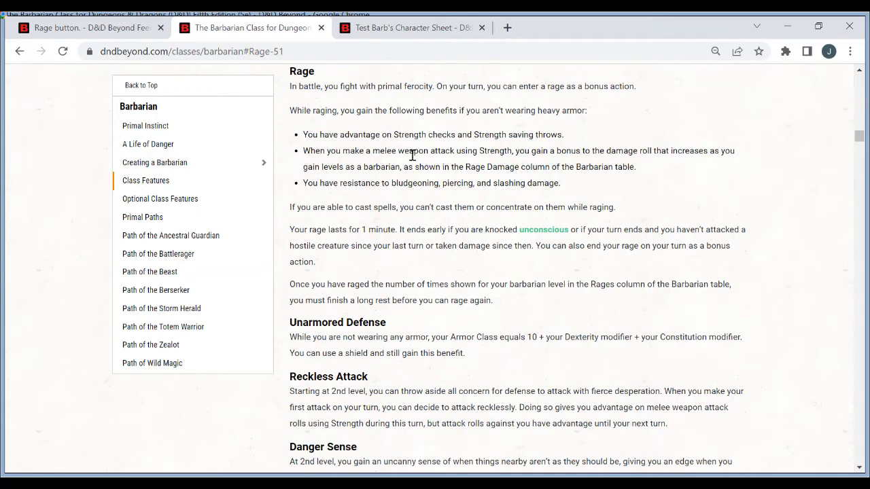
pyautogui.moveTo(305, 151); pyautogui.dragTo(642, 167)
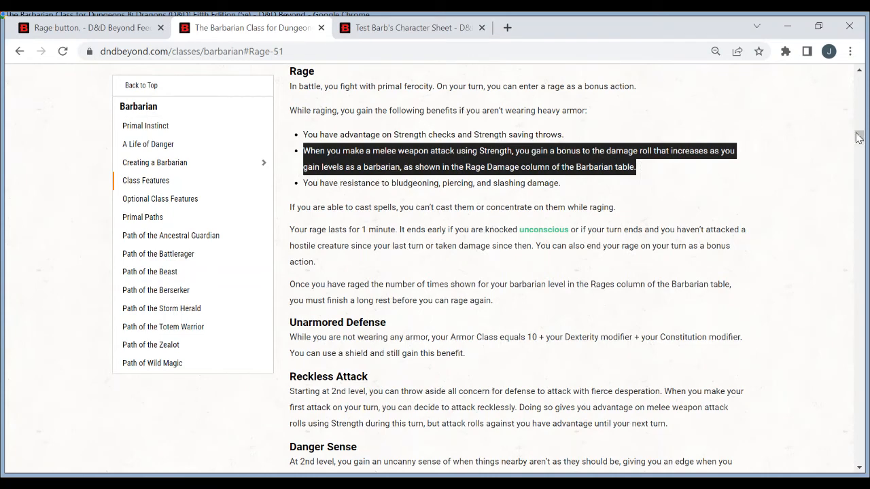
pyautogui.moveTo(859, 140)
pyautogui.mouseDown()
pyautogui.moveTo(859, 115)
pyautogui.moveTo(861, 139)
pyautogui.mouseUp()
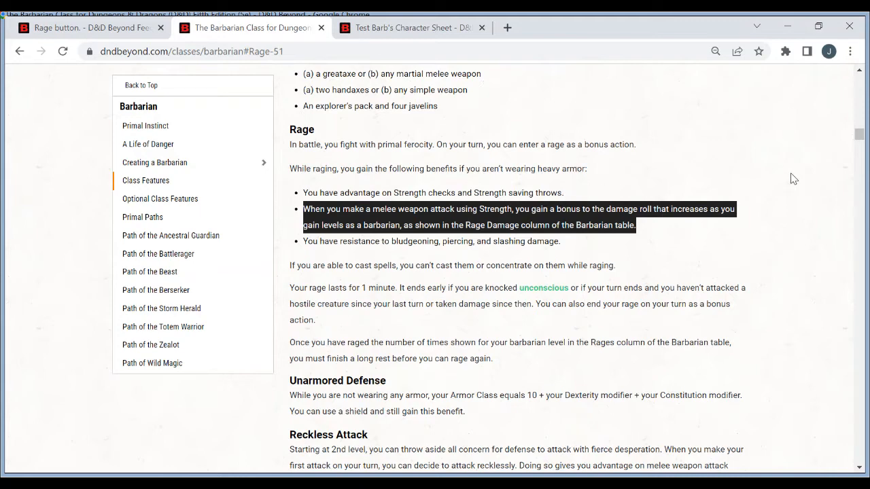
pyautogui.moveTo(859, 142); pyautogui.dragTo(860, 136)
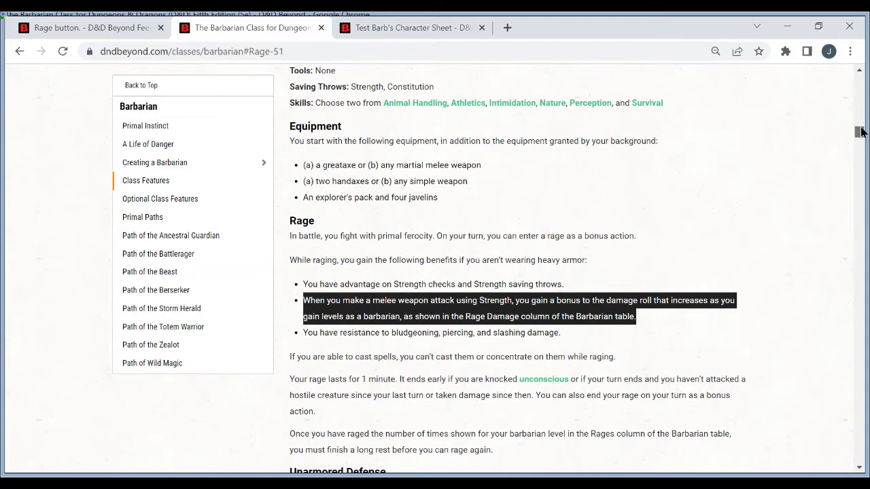
# Step: Examine how Rage Damage progresses through level 20 in the Barbarian Table, then return to the Rage rules and clear the highlight
pyautogui.moveTo(860, 136); pyautogui.dragTo(857, 111)
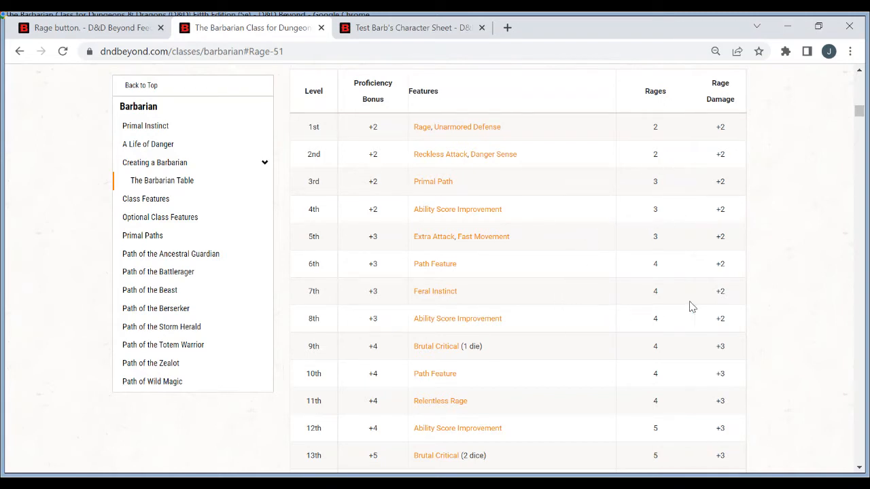
pyautogui.click(858, 127)
pyautogui.moveTo(861, 123); pyautogui.dragTo(862, 123)
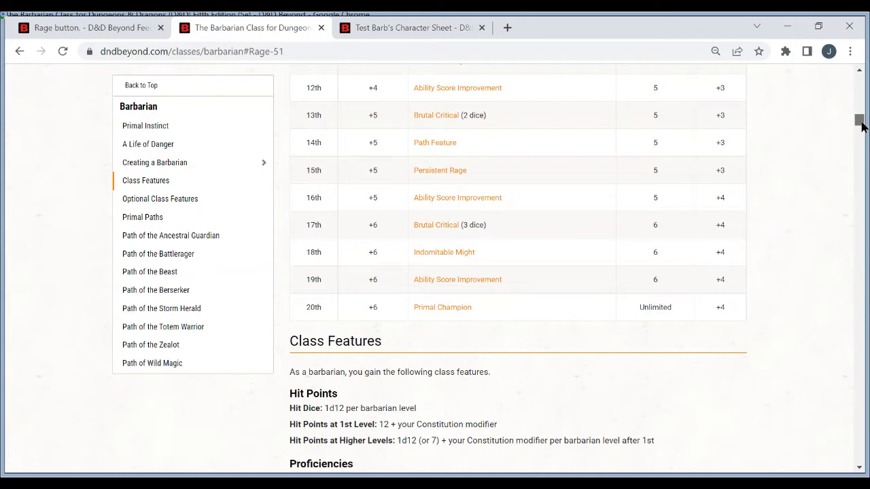
pyautogui.scroll(-1, 861, 126)
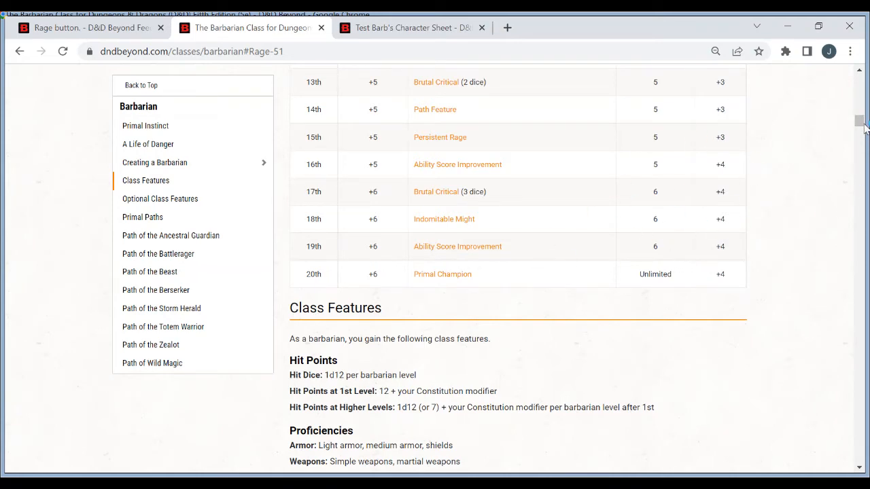
pyautogui.moveTo(863, 126); pyautogui.dragTo(863, 116)
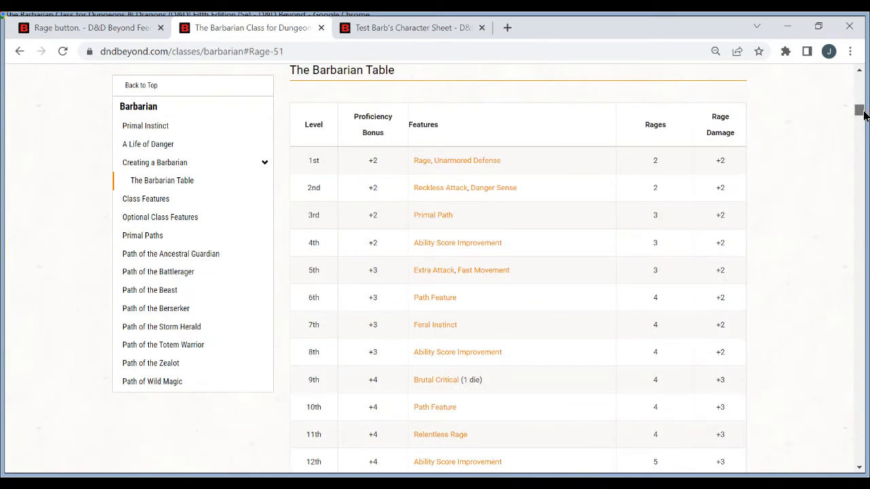
pyautogui.moveTo(863, 116); pyautogui.dragTo(864, 135)
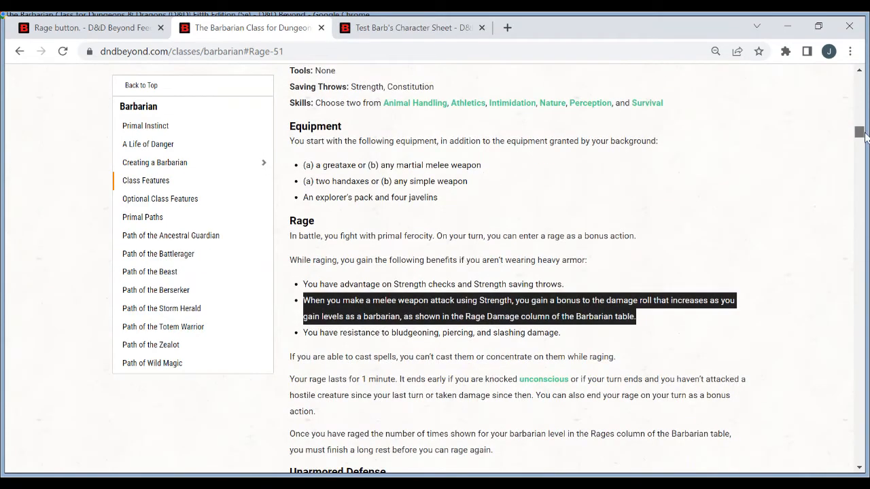
pyautogui.click(804, 202)
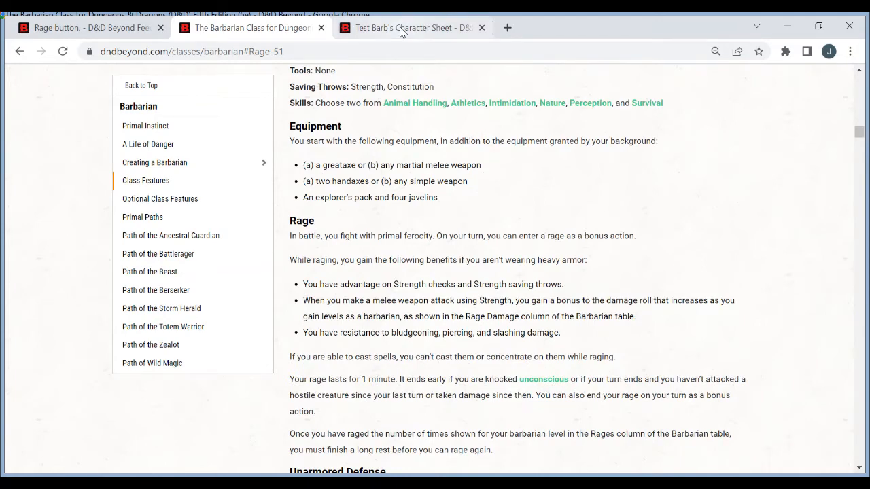
# Step: Start a new homebrew magic item from scratch
pyautogui.click(100, 28)
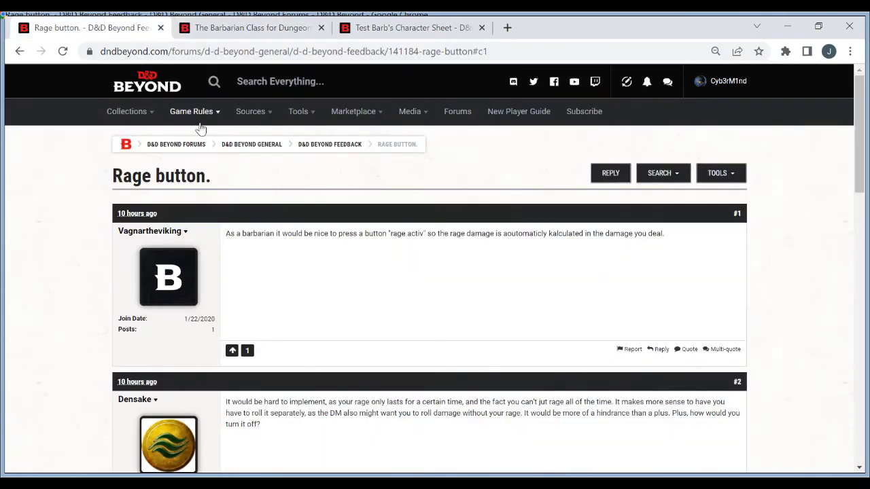
pyautogui.moveTo(194, 120)
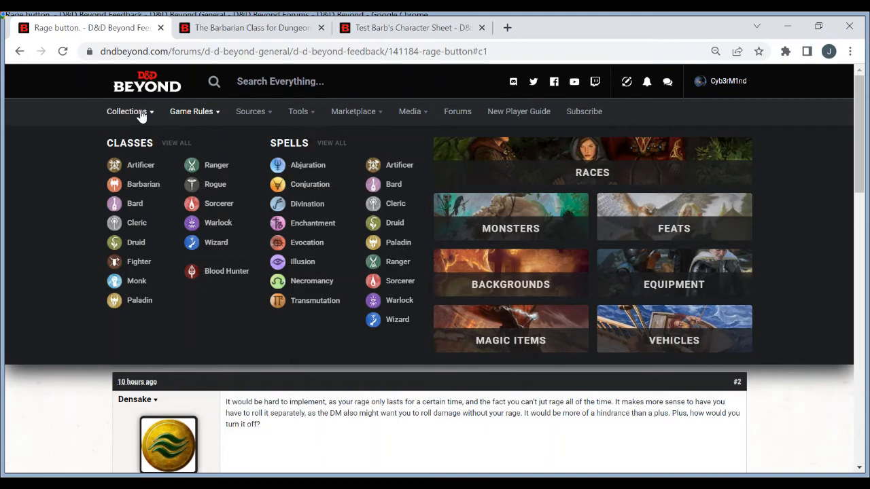
pyautogui.moveTo(141, 116)
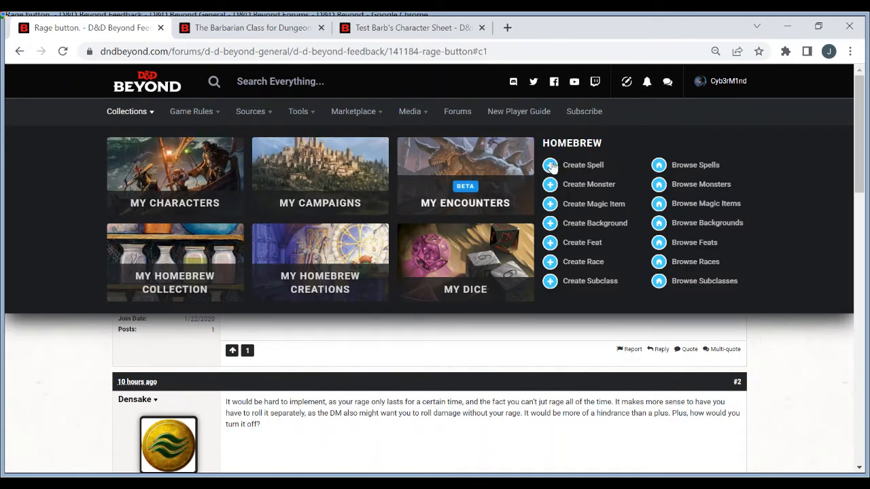
pyautogui.click(598, 206)
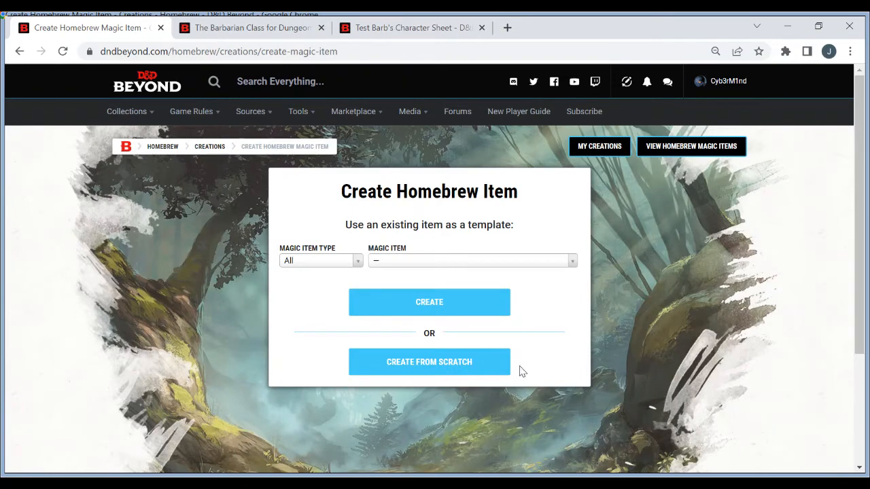
pyautogui.click(408, 373)
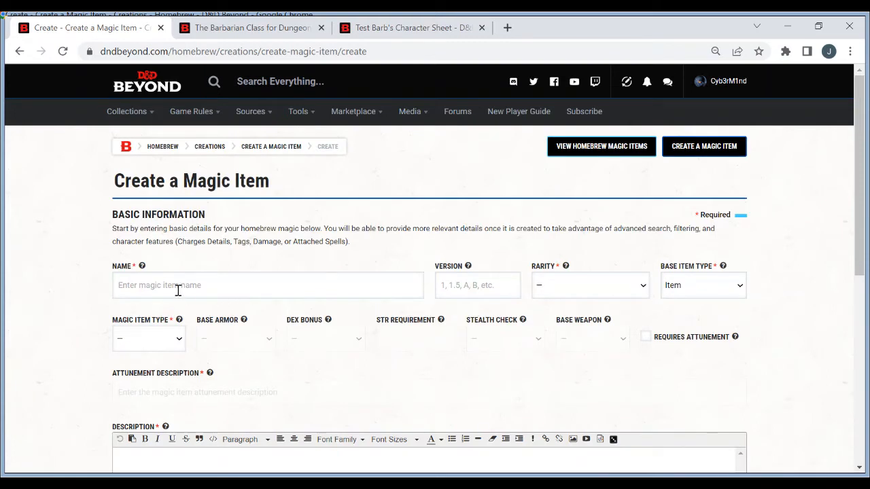
# Step: Name the magic item "Rage +2" and set its version to 1, rarity to Artifact and magic item type to Wondrous Item
pyautogui.write('Rage +2')
pyautogui.click(461, 288)
pyautogui.write('1')
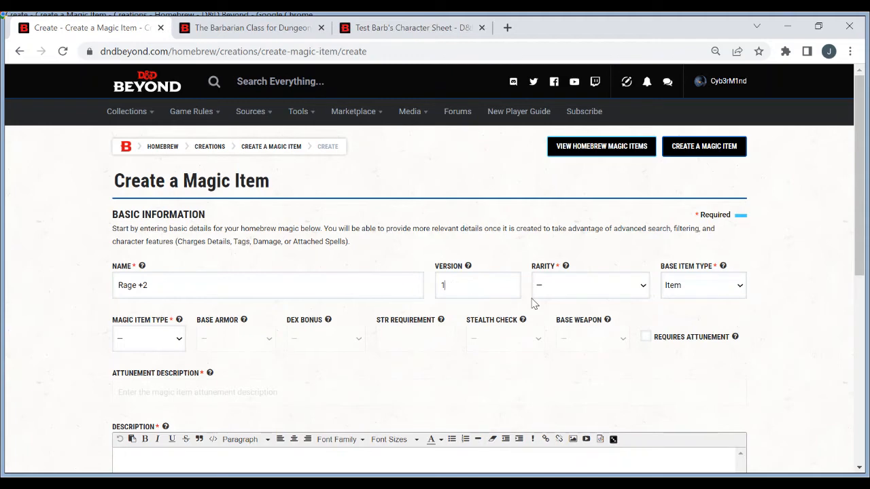
pyautogui.click(591, 314)
pyautogui.click(419, 483)
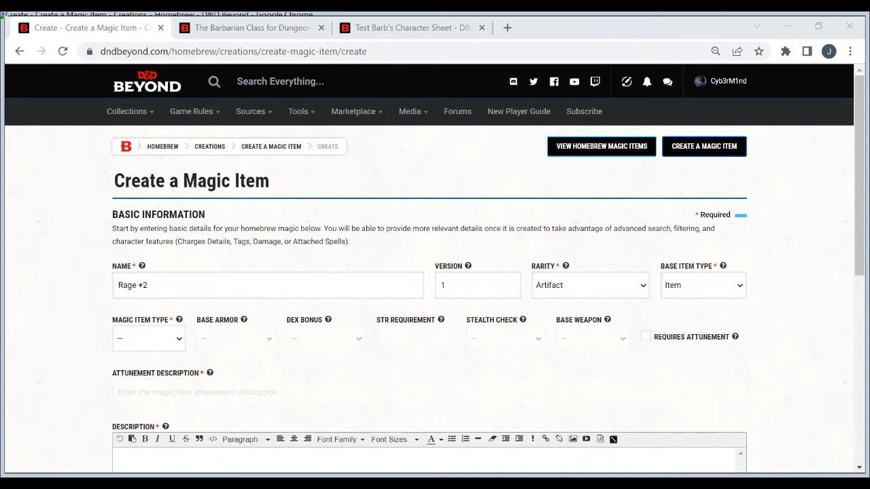
pyautogui.click(360, 441)
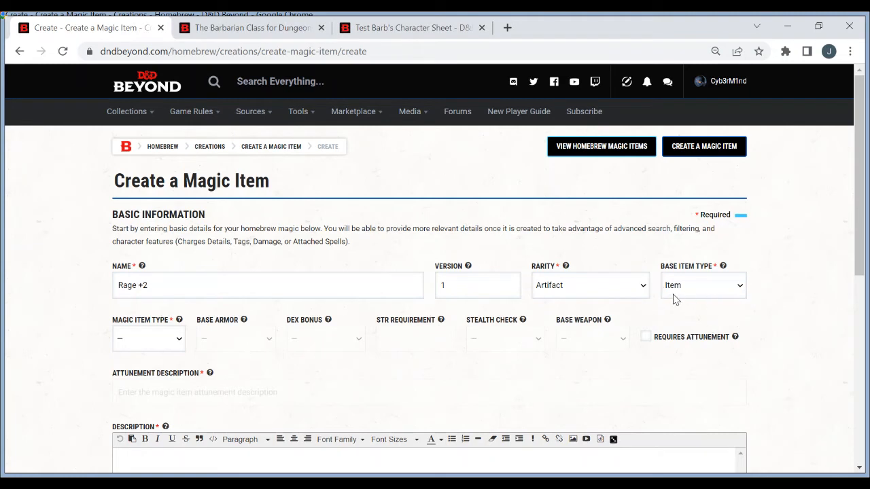
pyautogui.click(161, 369)
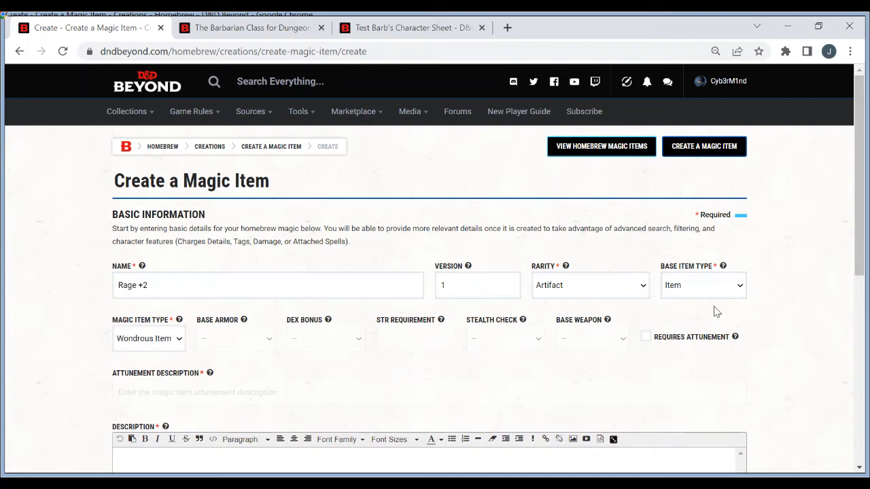
# Step: Enter the item description "Applies the benefits of Barbarian's Rage feature. The bonus damage is +2."
pyautogui.moveTo(863, 150); pyautogui.dragTo(861, 260)
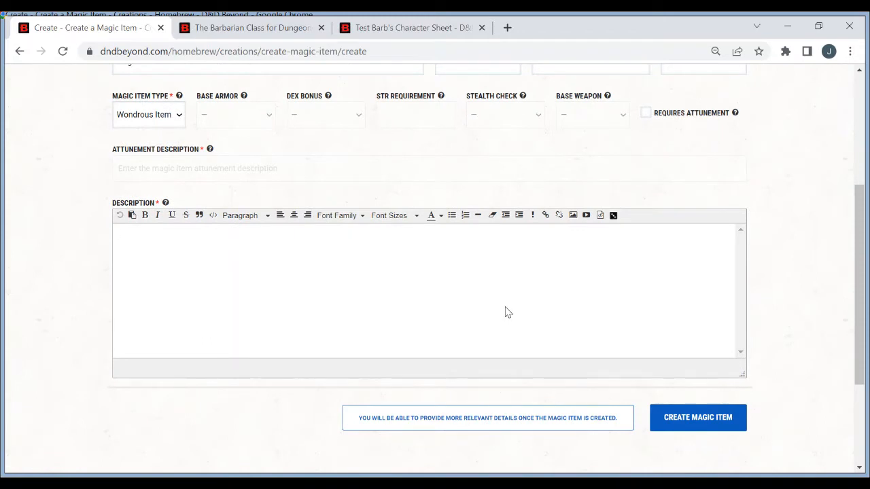
pyautogui.write('Applies the benefits of Barba')
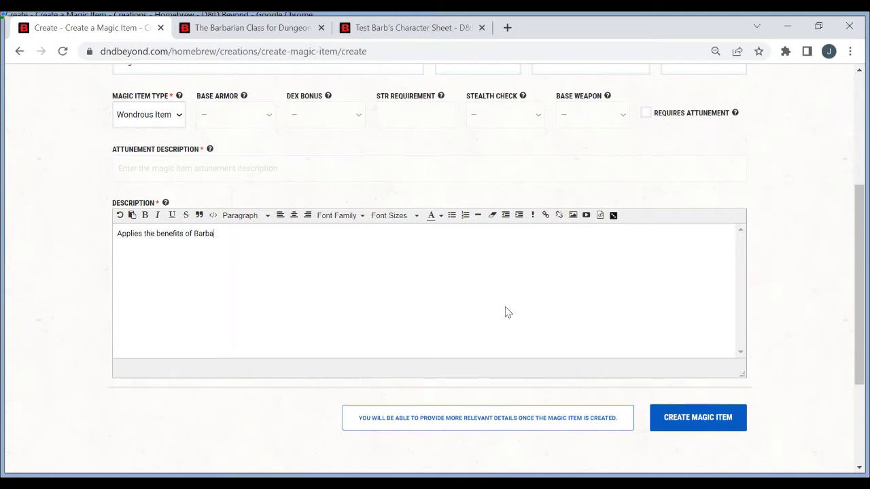
pyautogui.write("rian's Rage feature. The bonus dam")
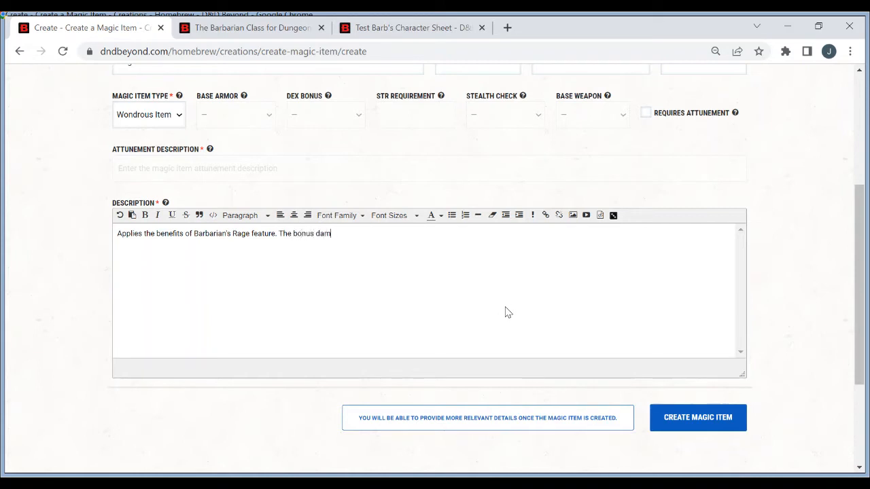
pyautogui.write('age is +2.')
# Step: Read the Rage entry in the features and traits of the Test Barb character sheet
pyautogui.click(233, 27)
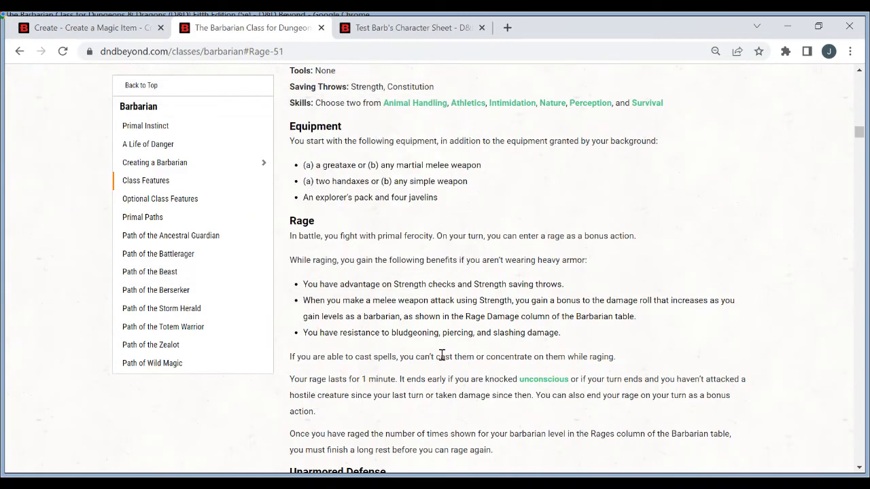
pyautogui.click(398, 30)
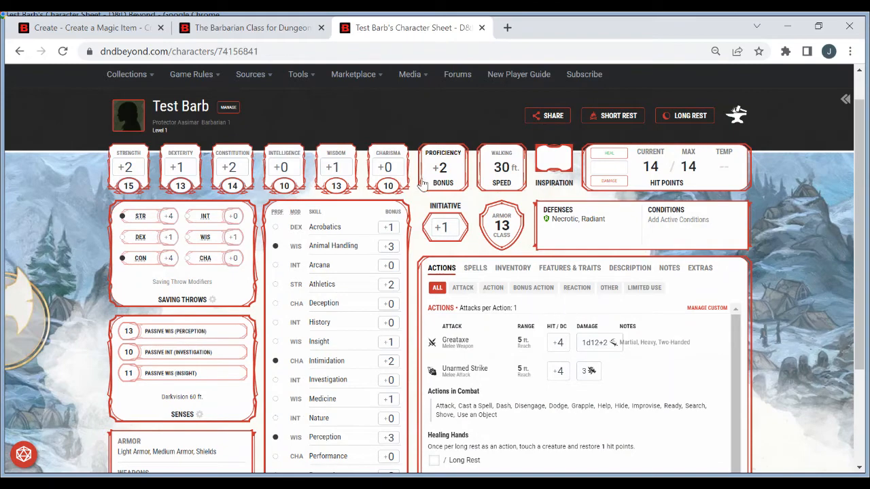
pyautogui.click(575, 271)
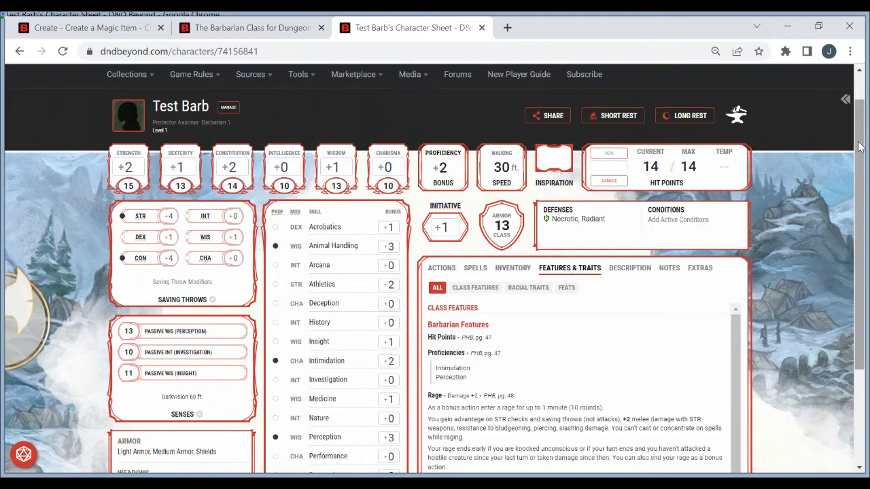
pyautogui.moveTo(861, 147); pyautogui.dragTo(864, 248)
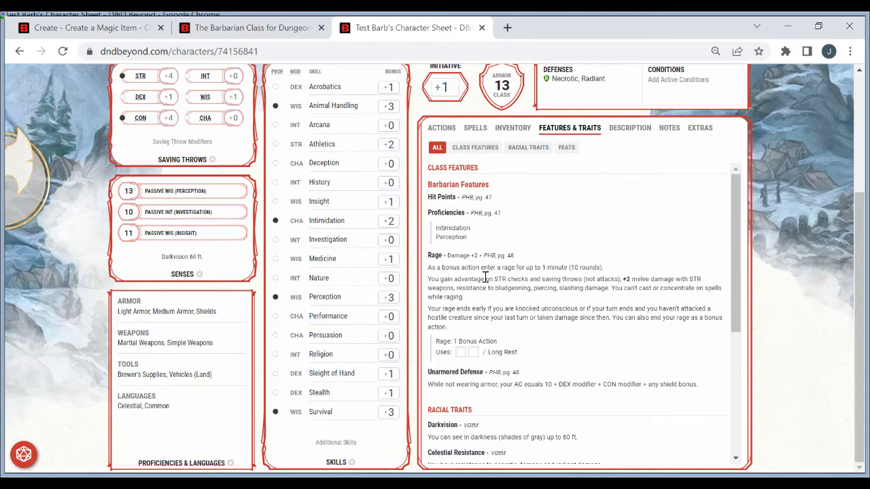
pyautogui.moveTo(861, 240); pyautogui.dragTo(864, 156)
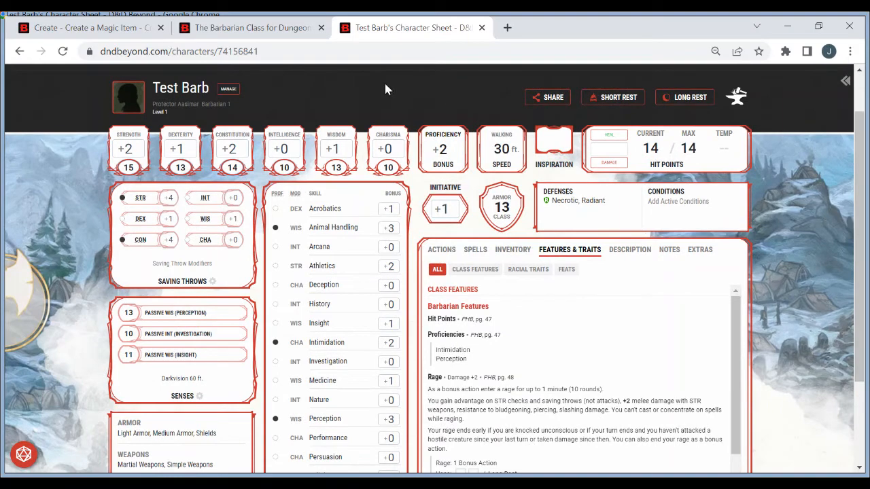
# Step: Check the Rage rules on the Barbarian class page and create the Rage +2 magic item from the completed form
pyautogui.click(242, 30)
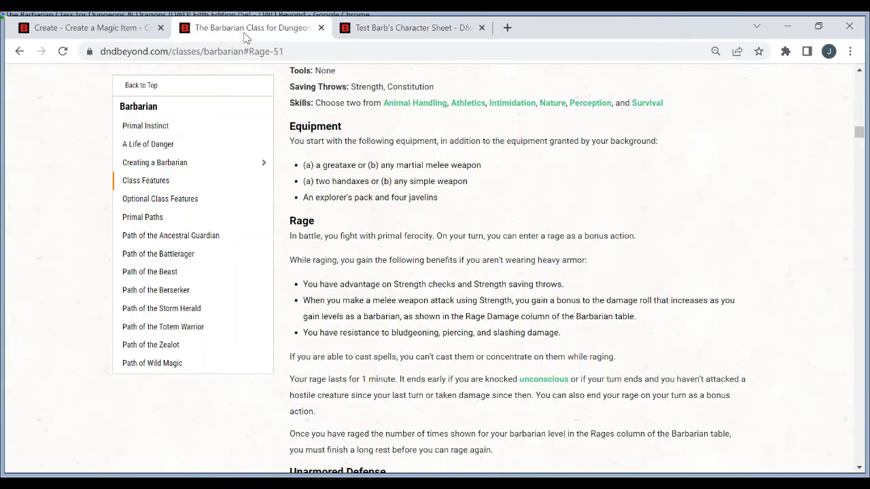
pyautogui.click(122, 30)
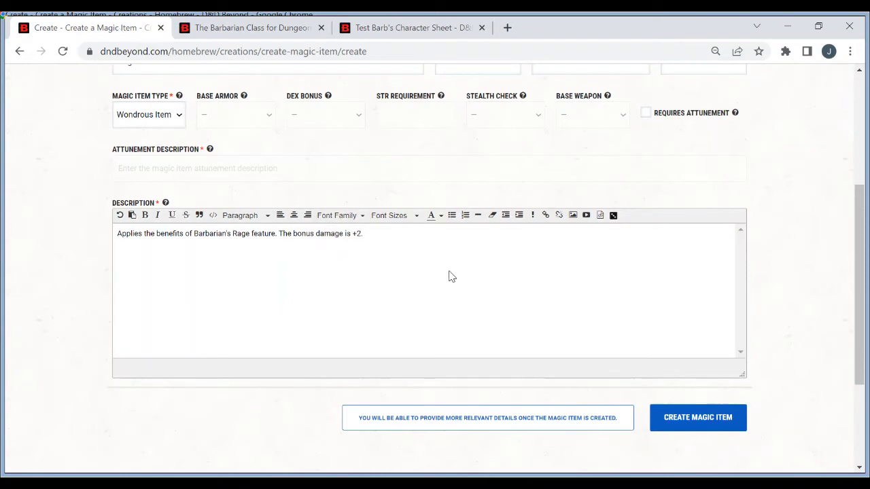
pyautogui.click(705, 421)
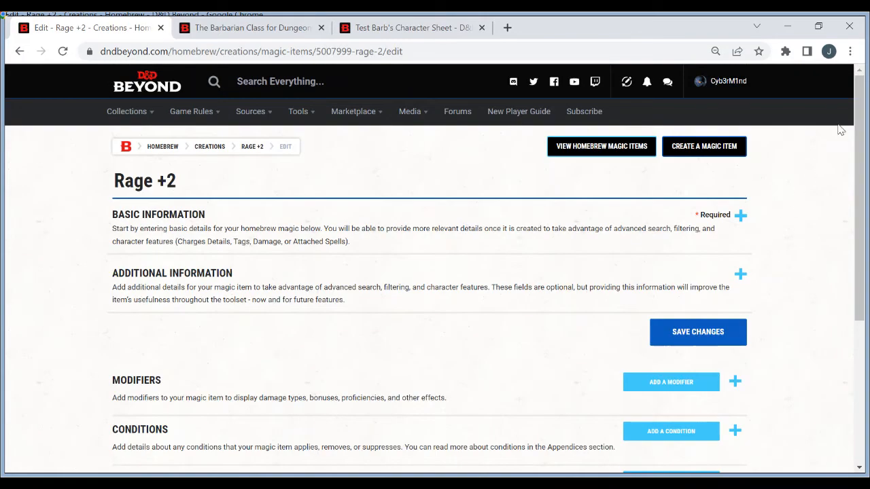
# Step: Start a new modifier for Rage +2 and check the Rage benefits on the character sheet and Barbarian class page
pyautogui.scroll(-2, 843, 129)
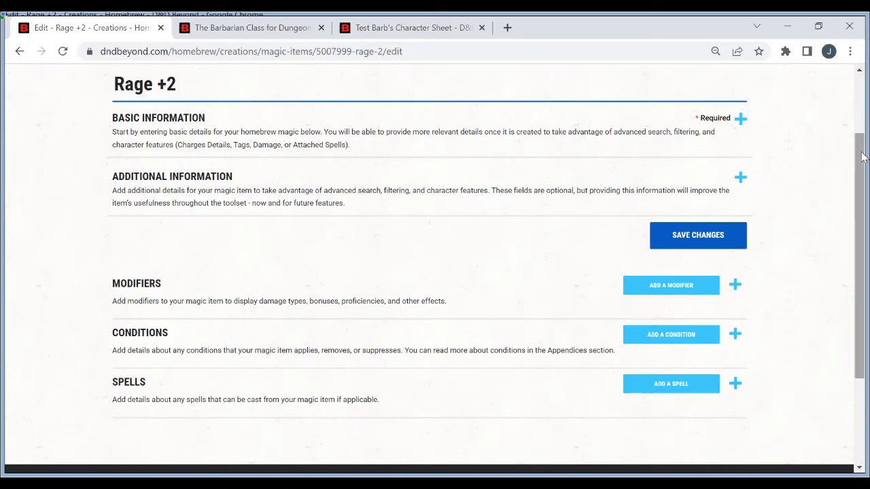
pyautogui.moveTo(861, 156); pyautogui.dragTo(861, 233)
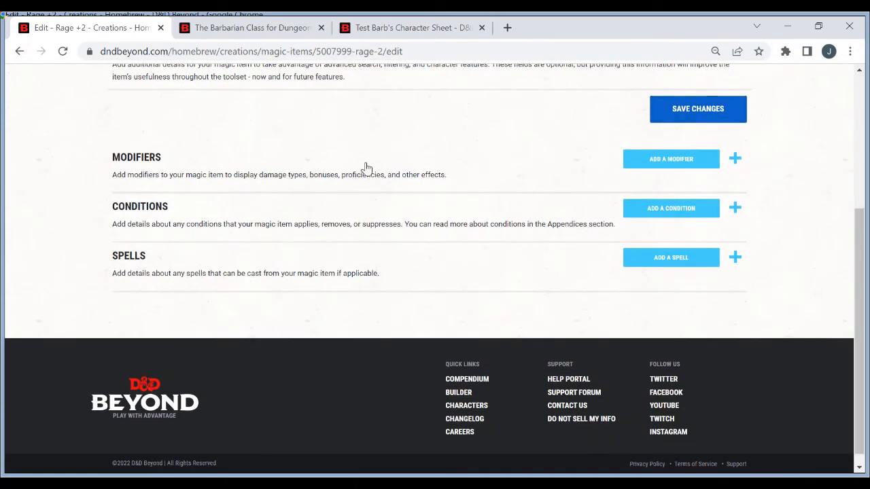
pyautogui.click(665, 161)
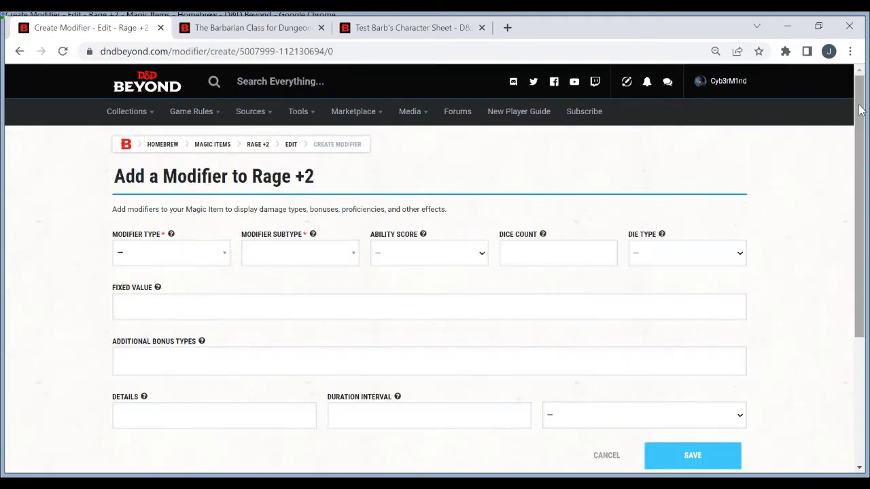
pyautogui.moveTo(860, 112); pyautogui.dragTo(862, 140)
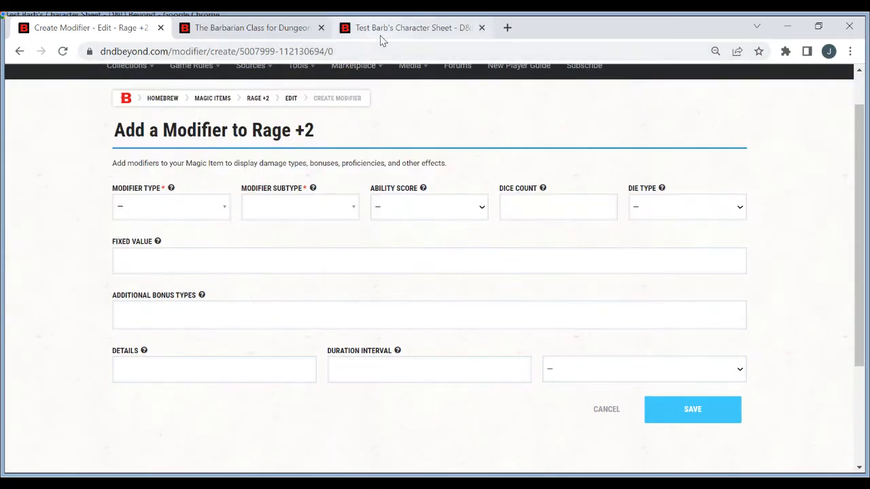
pyautogui.click(382, 33)
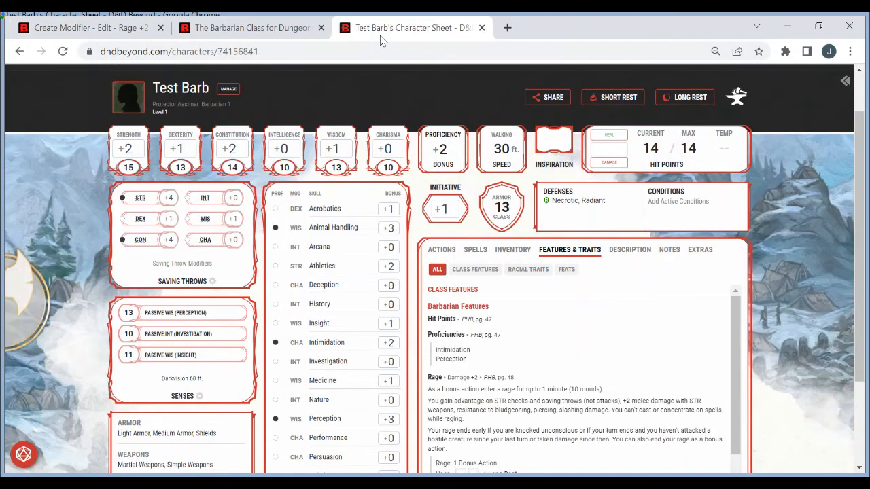
pyautogui.click(256, 31)
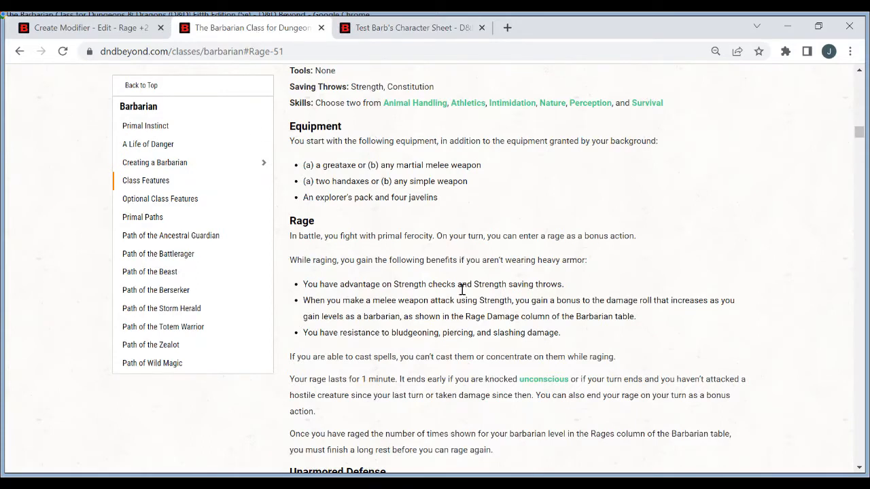
pyautogui.click(92, 28)
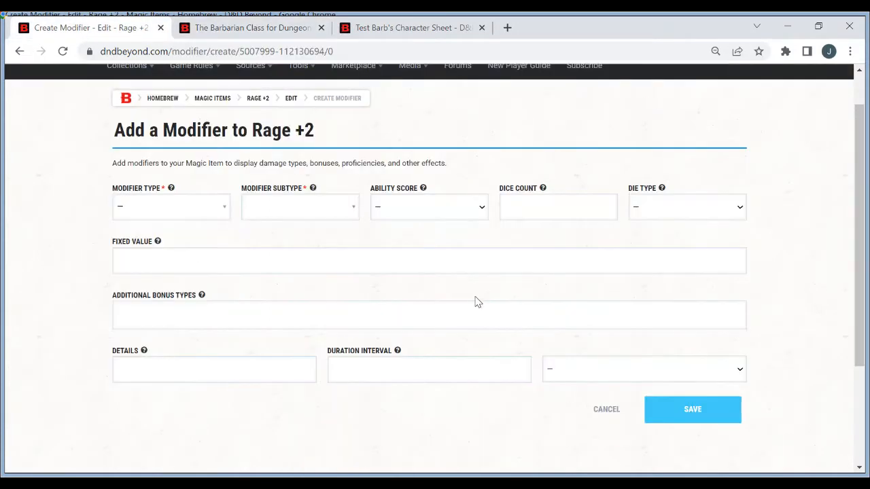
# Step: Set the modifier type to Advantage with subtype Strength Ability Checks, and save the modifier
pyautogui.click(170, 212)
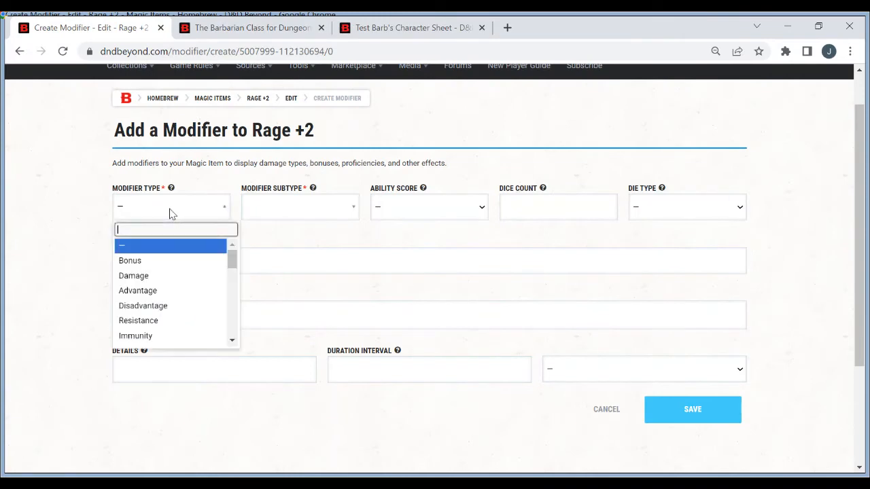
pyautogui.click(174, 291)
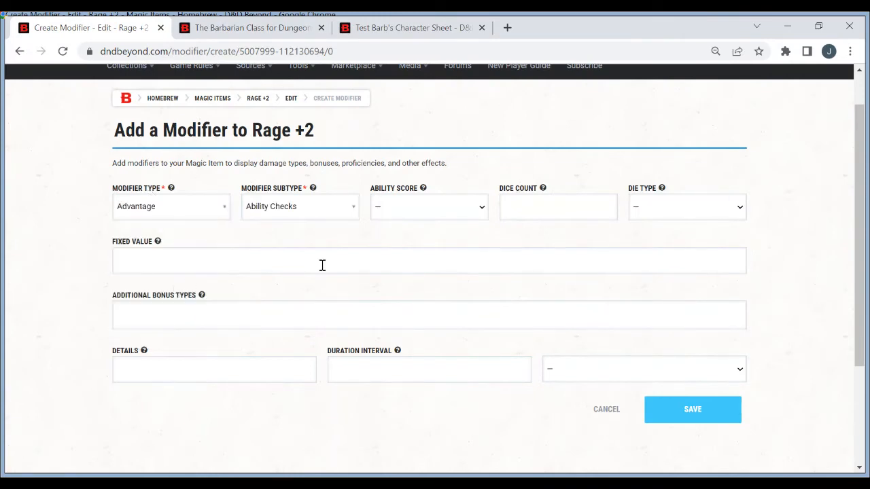
pyautogui.click(332, 213)
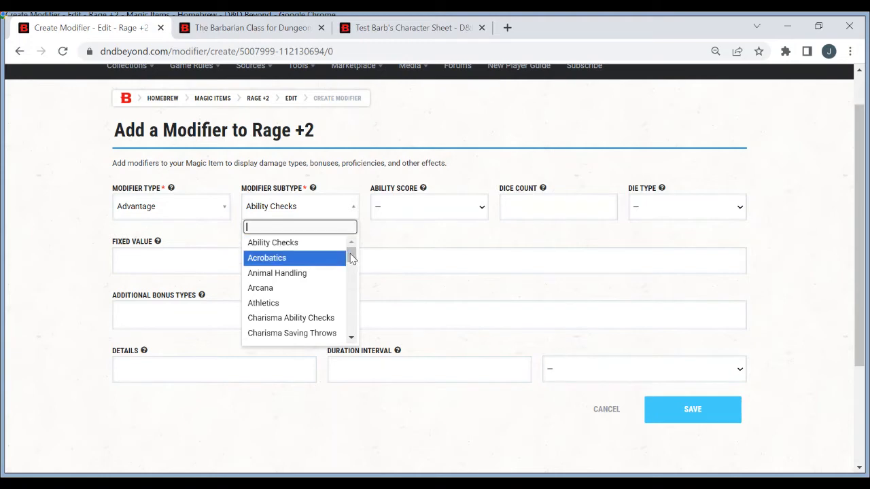
pyautogui.moveTo(352, 259); pyautogui.dragTo(353, 322)
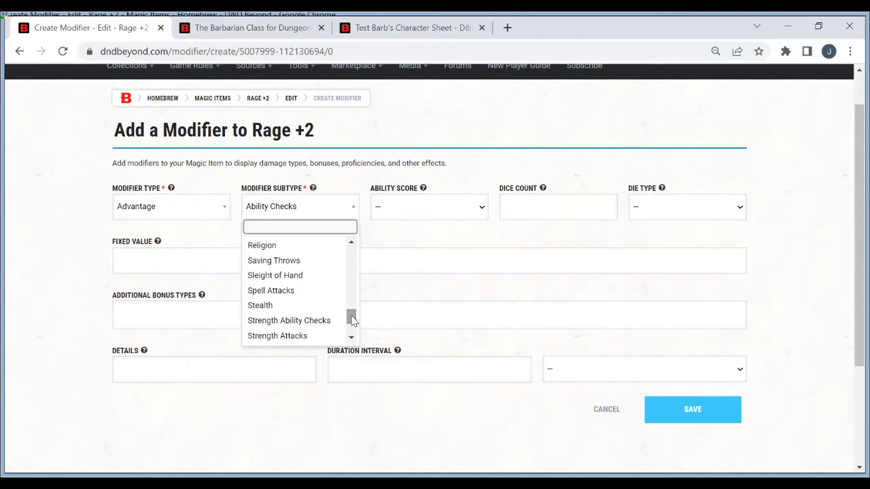
pyautogui.click(351, 337)
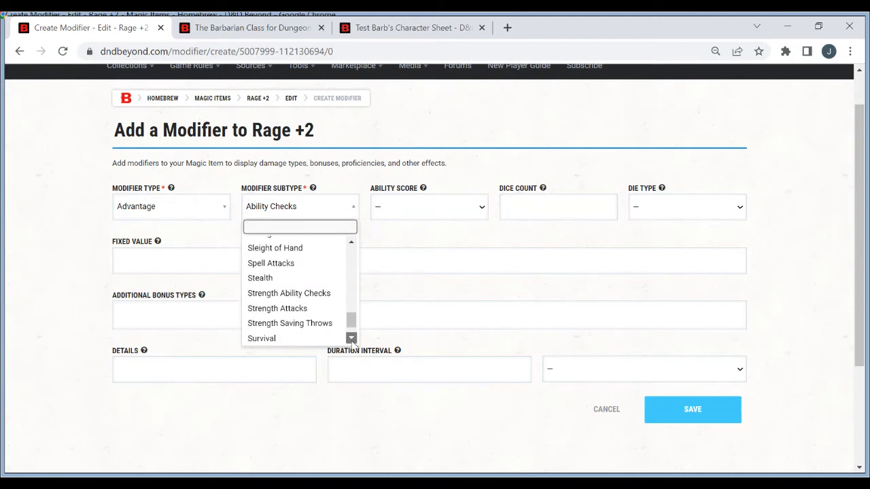
pyautogui.click(351, 339)
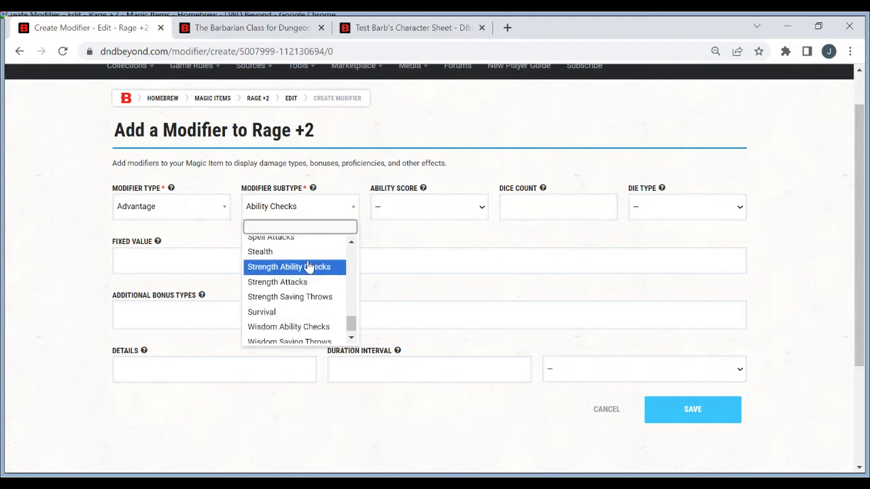
pyautogui.scroll(1, 310, 266)
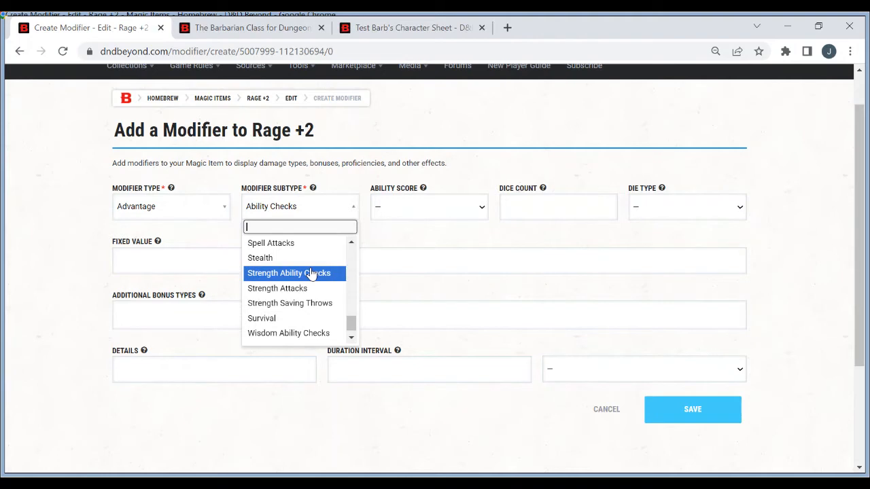
pyautogui.click(291, 275)
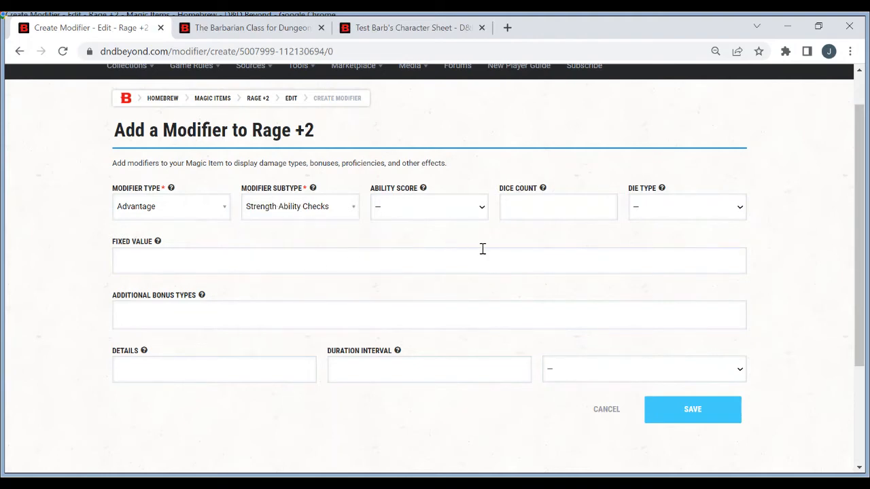
pyautogui.click(712, 413)
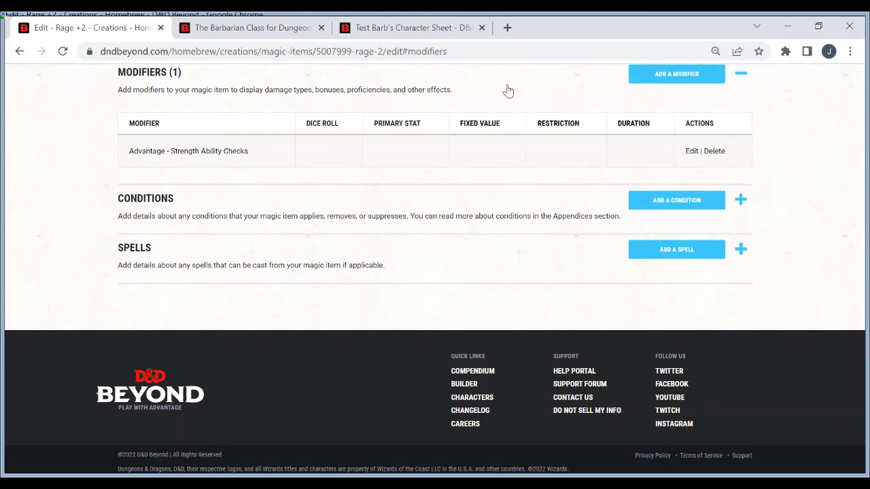
# Step: Add and save a second modifier of type Advantage with subtype Strength Saving Throws
pyautogui.click(669, 76)
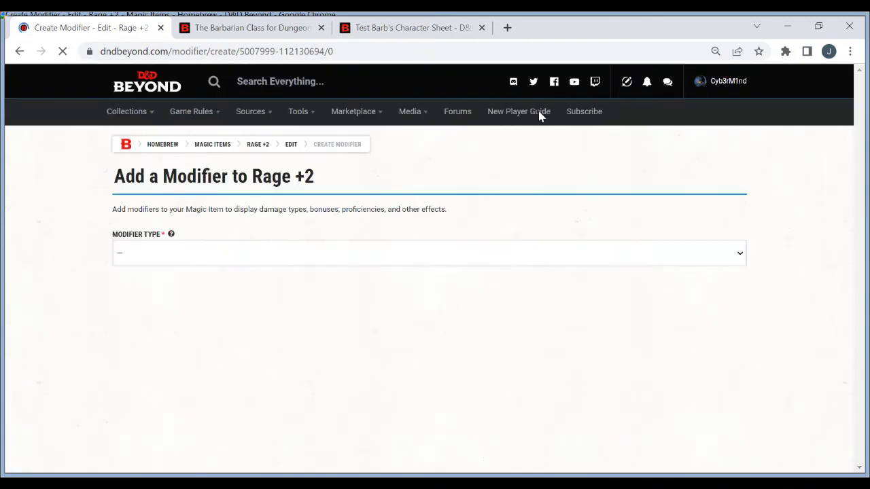
pyautogui.click(185, 256)
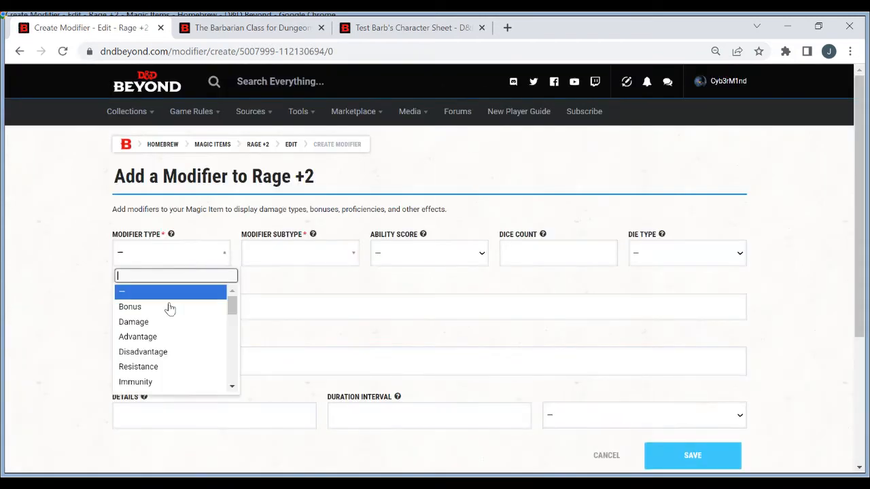
pyautogui.click(167, 336)
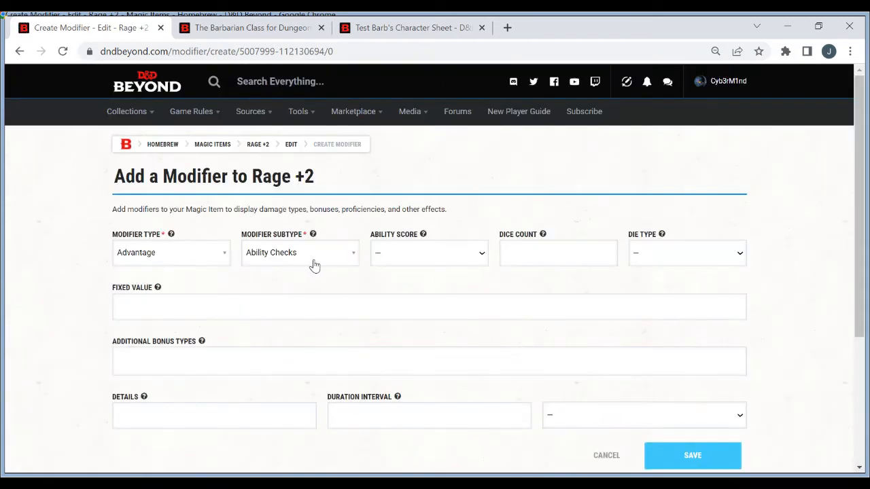
pyautogui.click(315, 265)
pyautogui.write('strength')
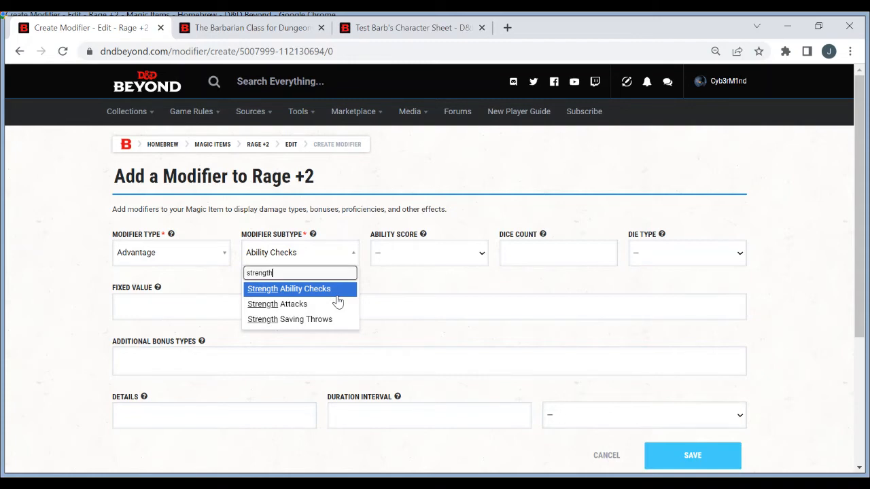
pyautogui.click(309, 319)
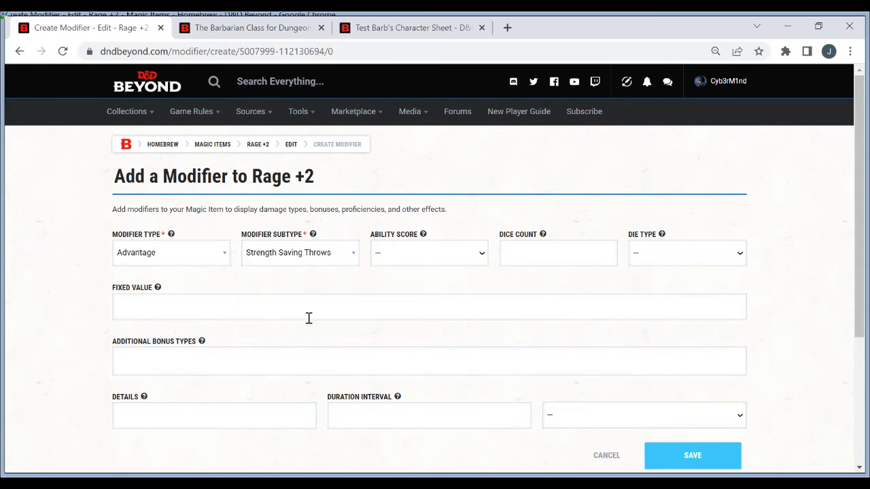
pyautogui.click(716, 459)
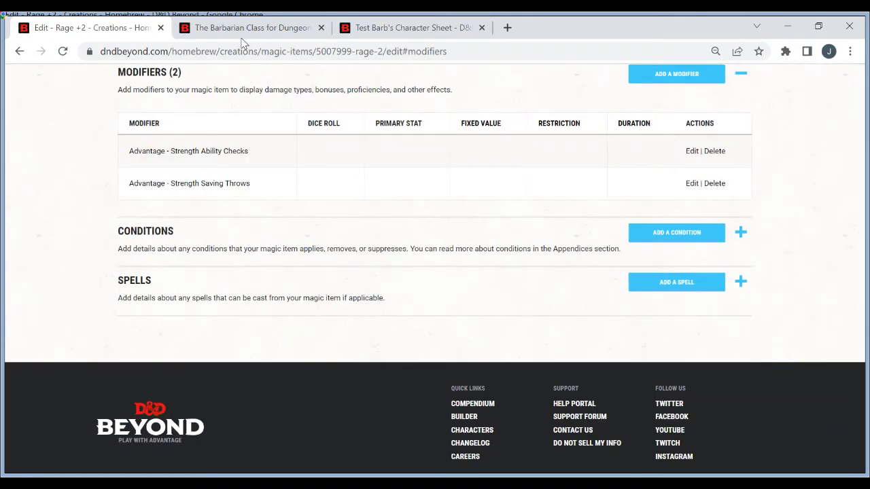
# Step: Check the Rage benefits on the Barbarian class page and start a new Rage +2 modifier of type Damage
pyautogui.click(253, 32)
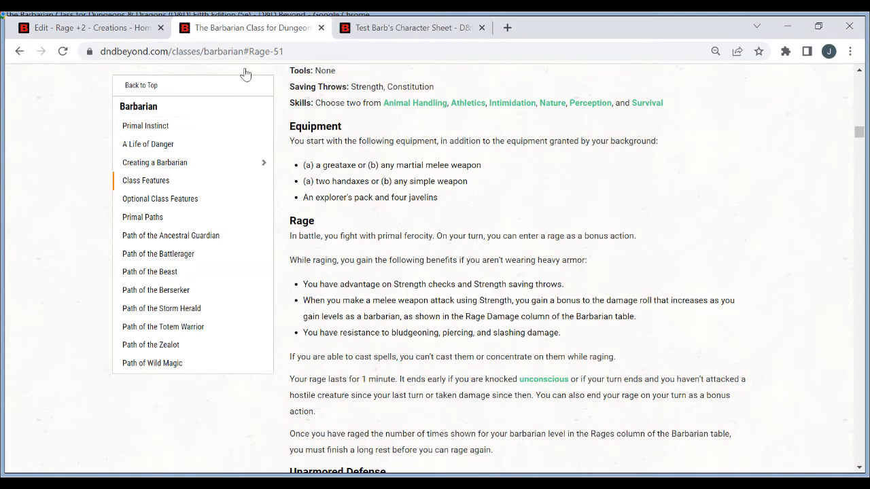
pyautogui.click(75, 25)
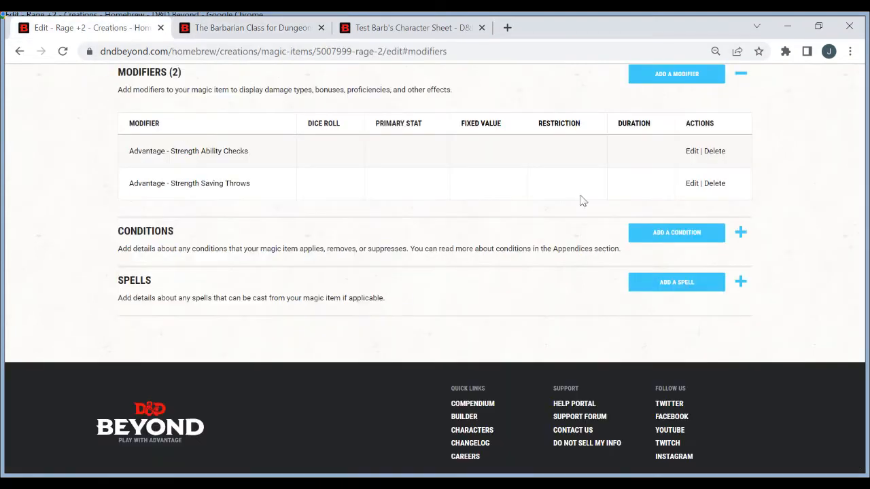
pyautogui.click(660, 78)
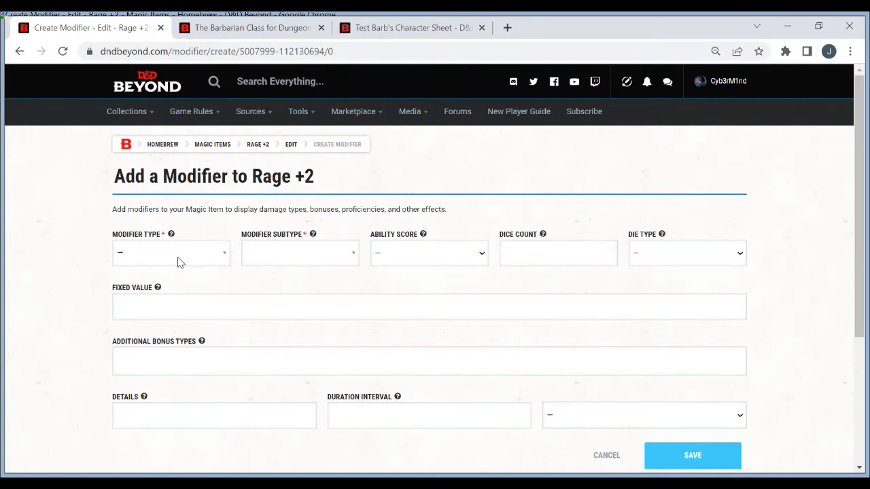
pyautogui.click(178, 258)
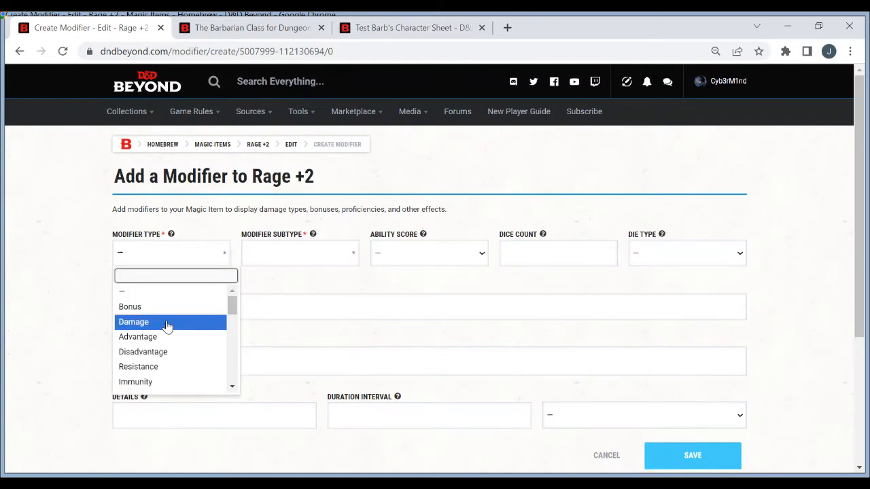
pyautogui.click(162, 306)
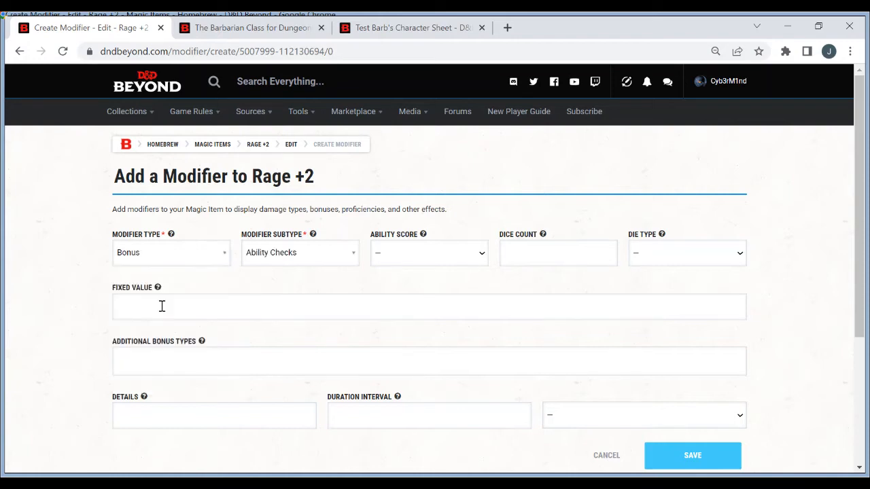
pyautogui.click(166, 263)
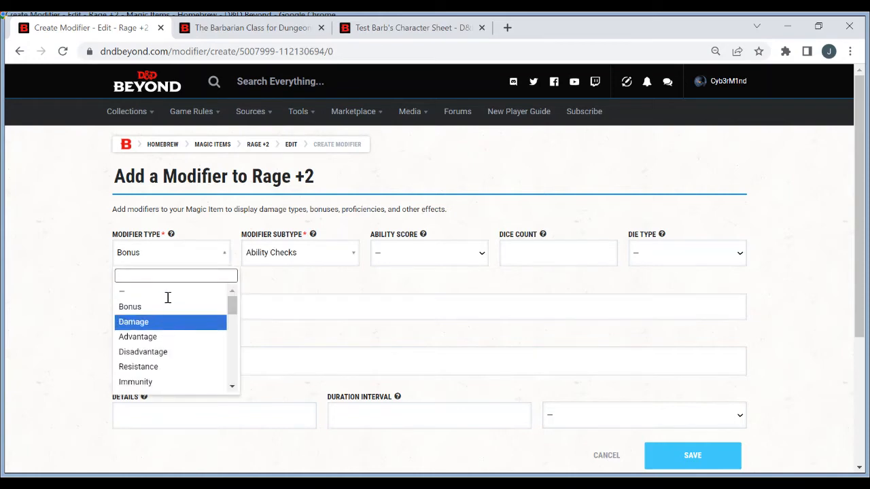
pyautogui.click(168, 321)
pyautogui.click(169, 258)
pyautogui.click(168, 328)
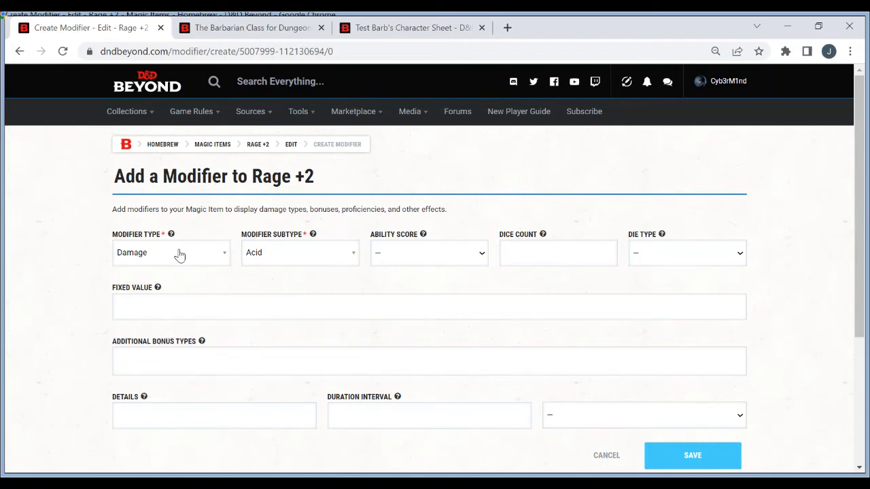
pyautogui.click(180, 254)
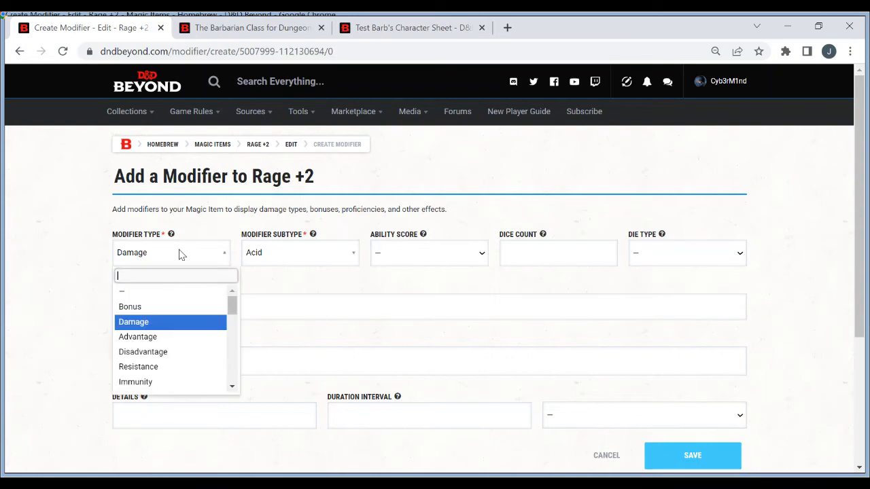
pyautogui.click(158, 326)
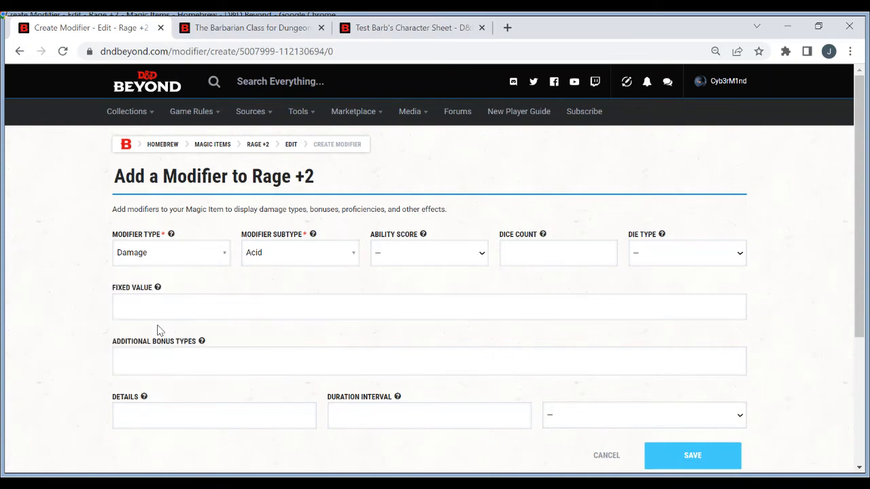
# Step: Set the Damage modifier's subtype to Melee Weapon Attacks with a fixed value of 2, and save it
pyautogui.click(333, 253)
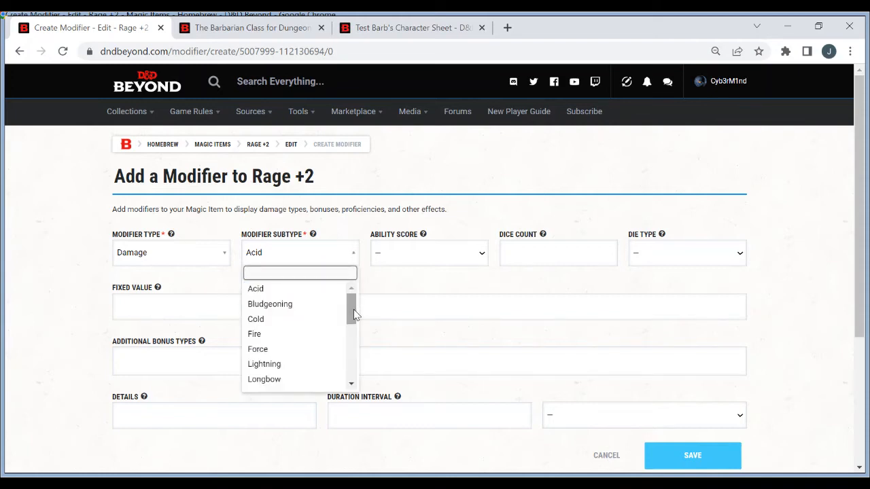
pyautogui.moveTo(354, 309); pyautogui.dragTo(356, 332)
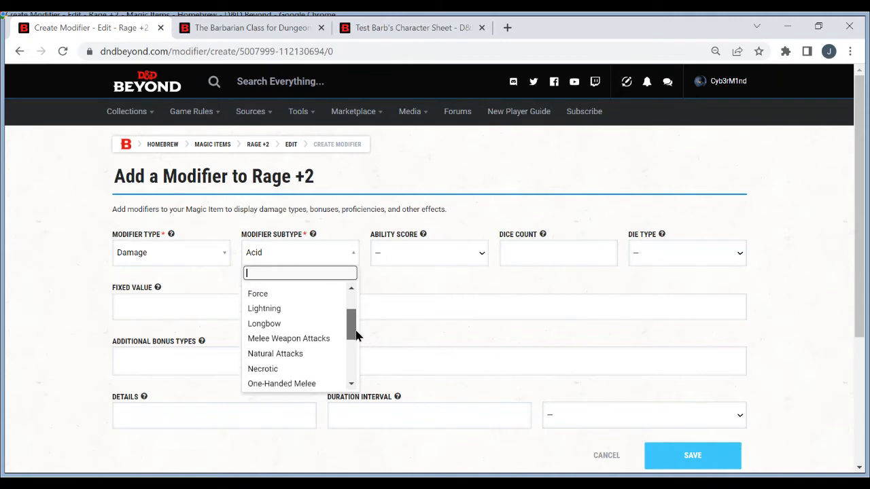
pyautogui.scroll(-1, 356, 336)
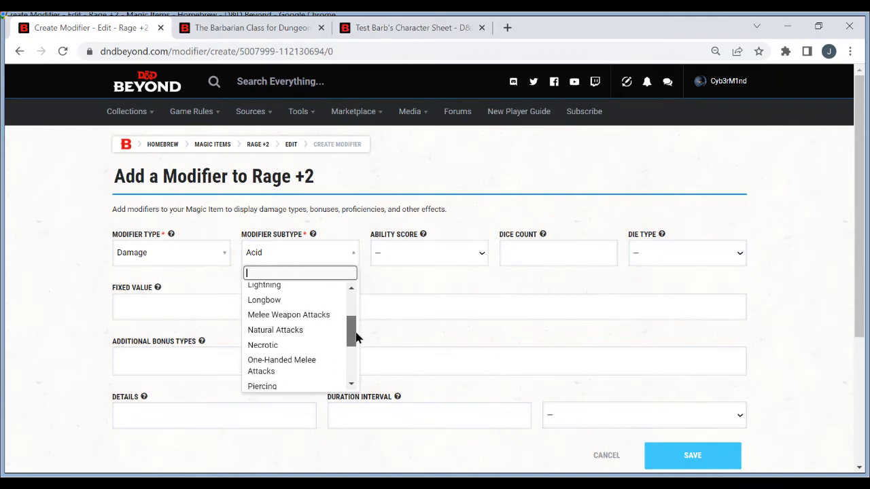
pyautogui.click(309, 314)
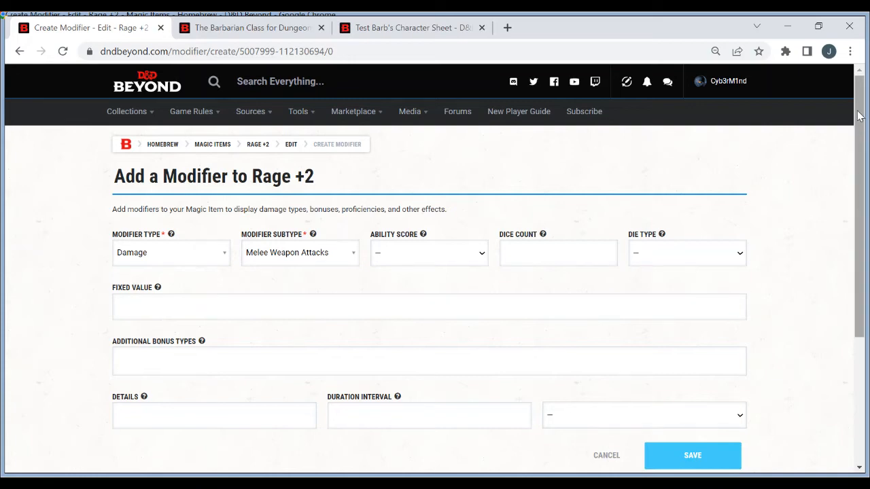
pyautogui.moveTo(859, 117); pyautogui.dragTo(862, 171)
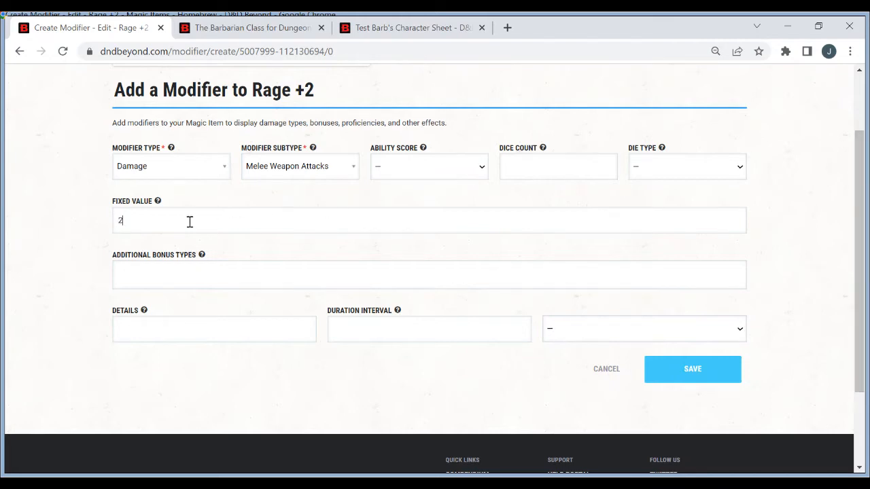
pyautogui.click(709, 380)
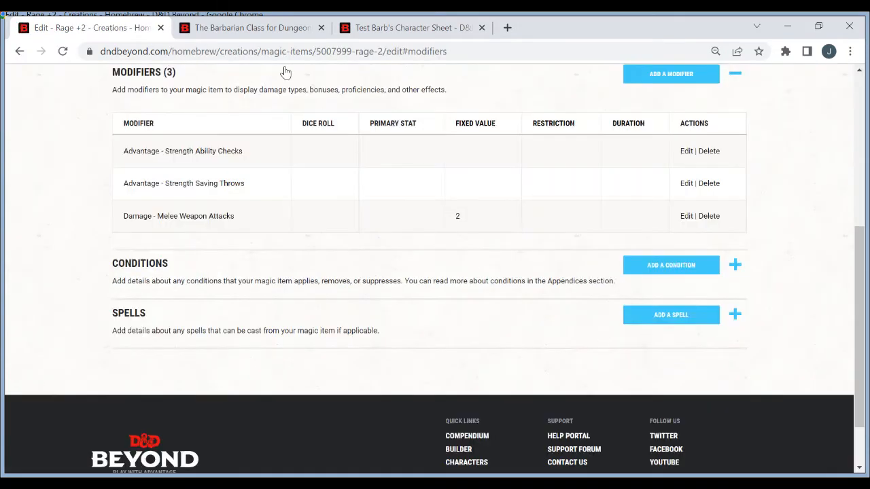
# Step: Recheck the Rage benefits on the Barbarian class page and start a Rage +2 modifier of type Resistance with subtype Bludgeoning
pyautogui.click(237, 31)
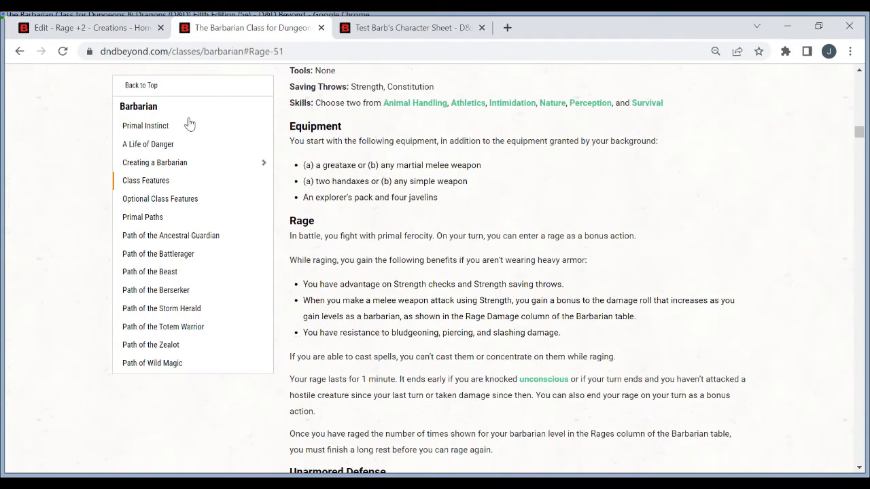
pyautogui.click(81, 24)
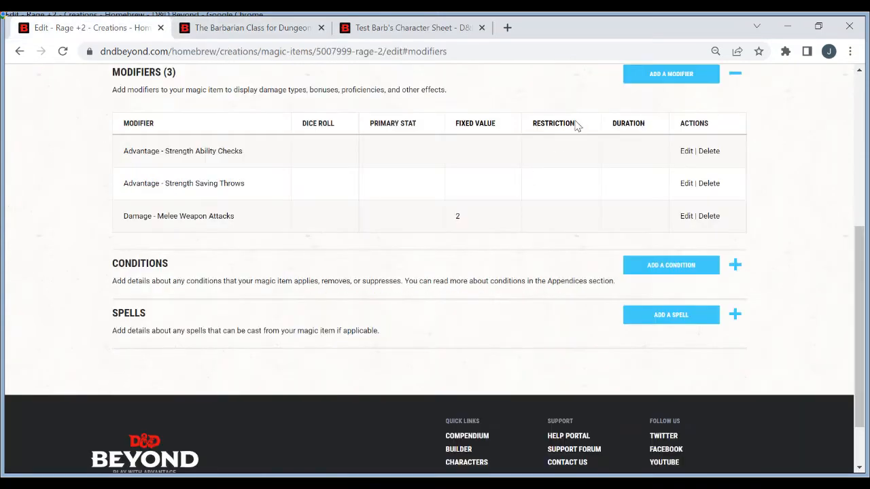
pyautogui.click(654, 76)
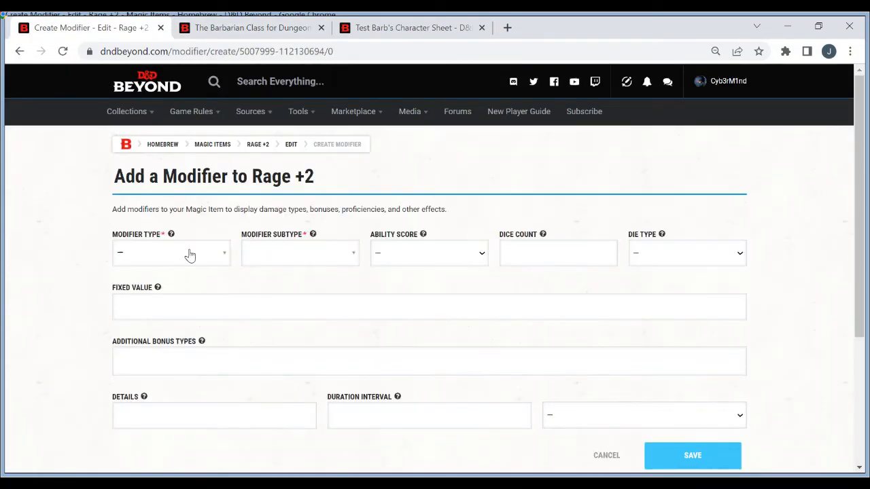
pyautogui.click(190, 255)
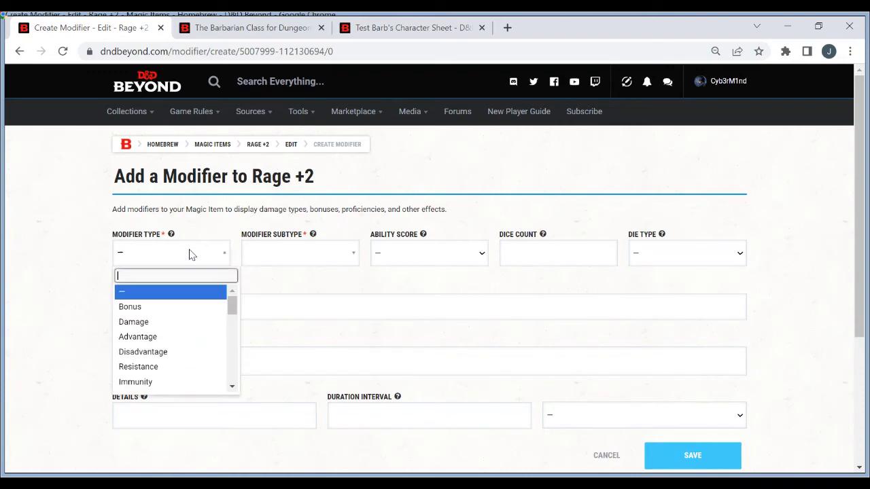
pyautogui.click(166, 367)
pyautogui.click(309, 256)
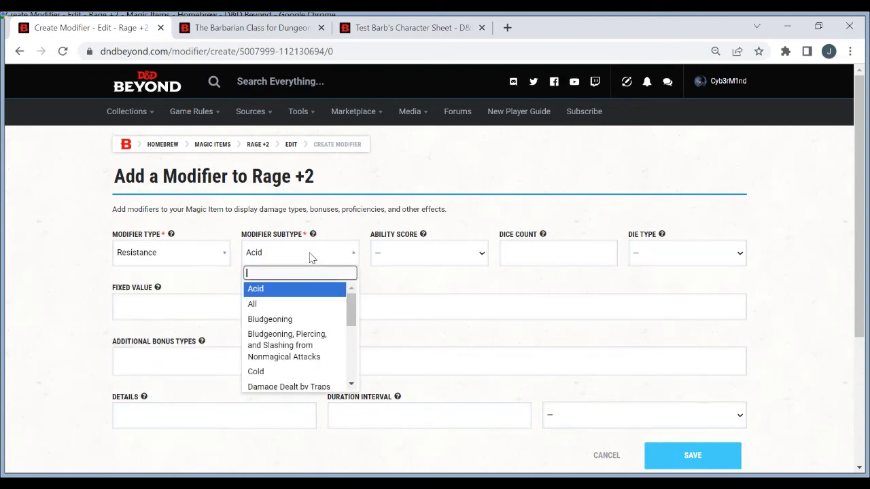
pyautogui.click(303, 321)
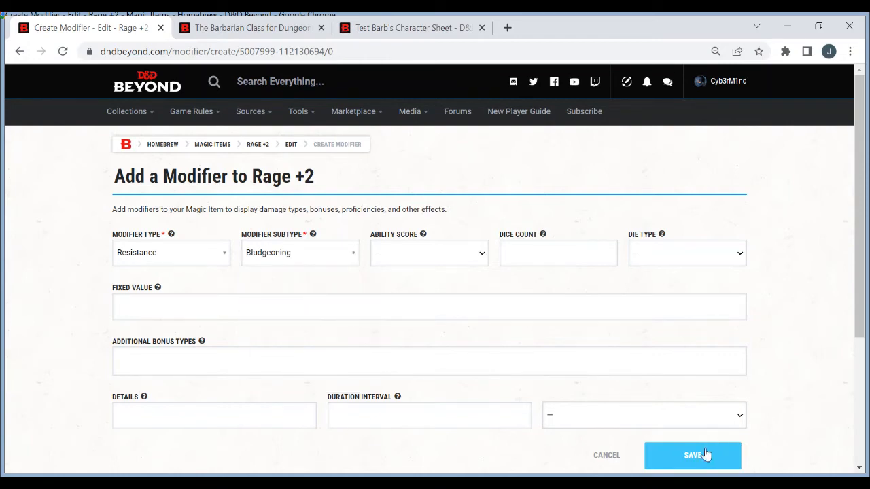
# Step: Try the subtype Bludgeoning, Piercing, and Slashing from Nonmagical Attacks, set it back to Bludgeoning, and save the modifier
pyautogui.click(347, 262)
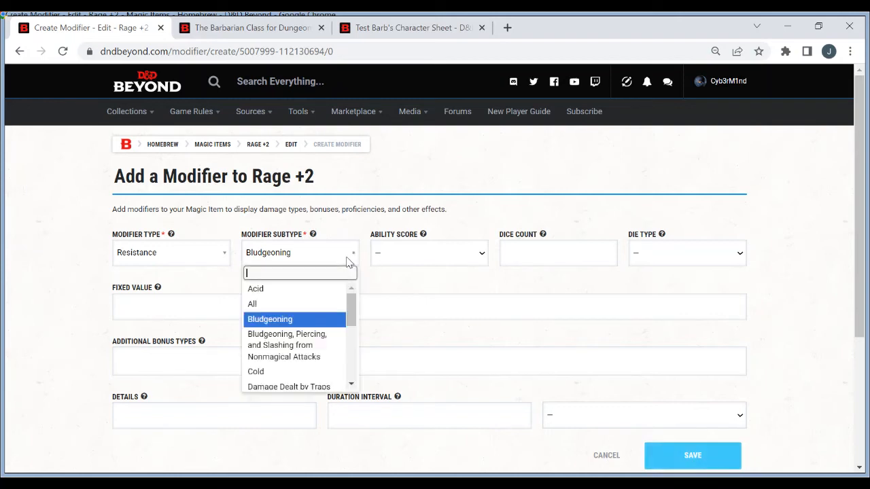
pyautogui.click(324, 354)
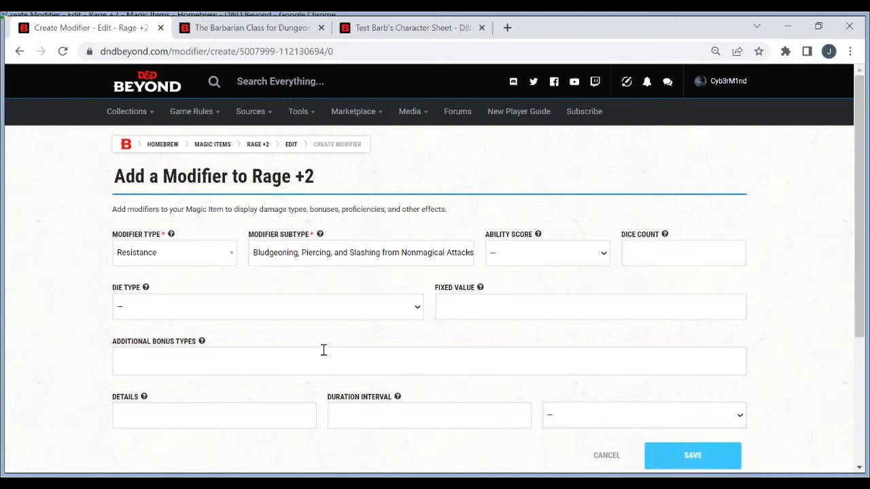
pyautogui.click(374, 257)
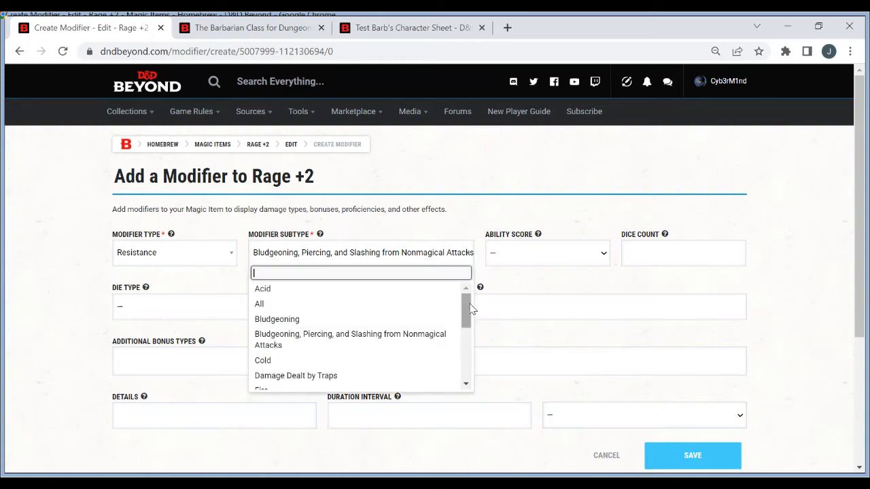
pyautogui.moveTo(466, 305)
pyautogui.mouseDown()
pyautogui.moveTo(466, 369)
pyautogui.moveTo(463, 290)
pyautogui.mouseUp()
pyautogui.click(352, 319)
pyautogui.click(662, 456)
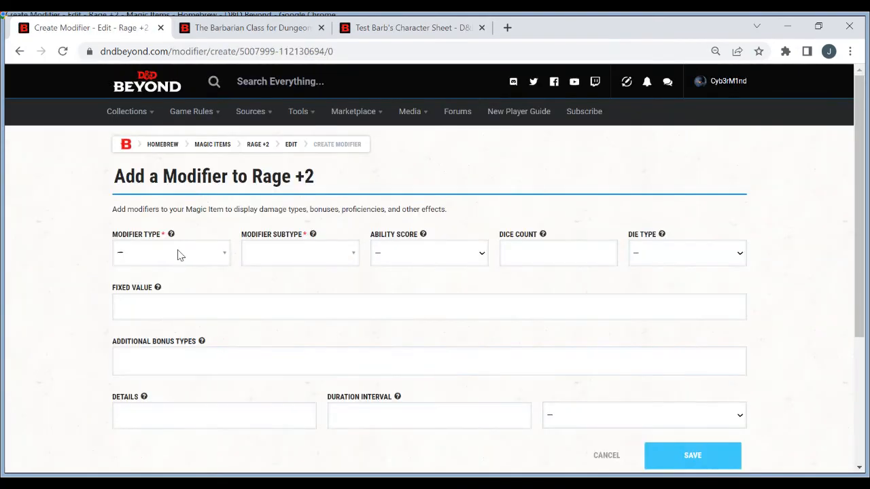
# Step: Set the new modifier's type to Resistance with subtype Slashing, and save the modifier
pyautogui.click(179, 255)
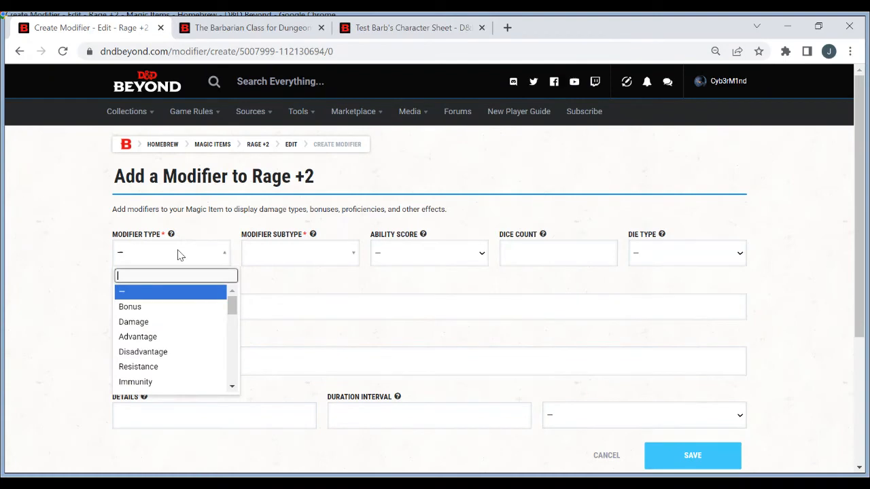
pyautogui.click(171, 366)
pyautogui.click(302, 263)
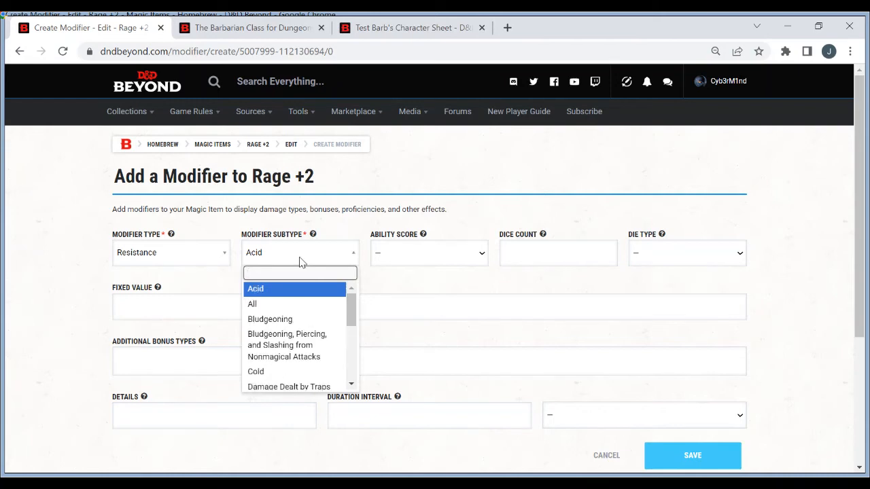
pyautogui.write('slashing')
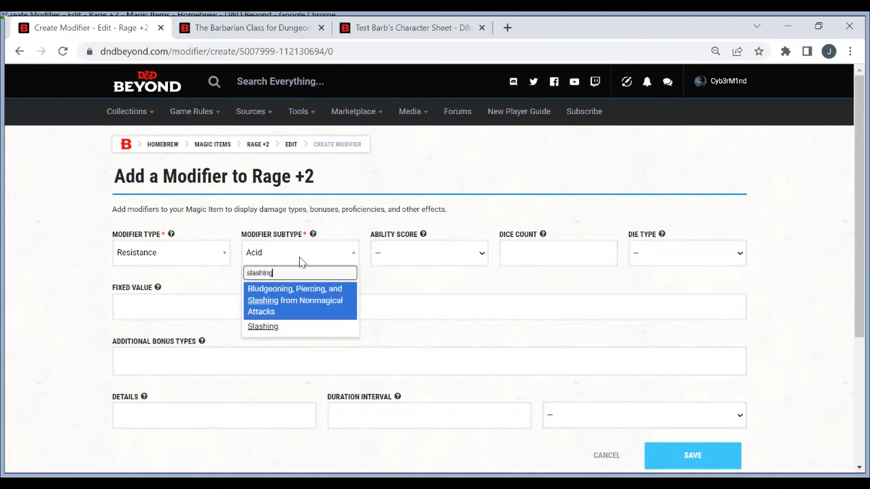
pyautogui.click(278, 329)
pyautogui.click(690, 459)
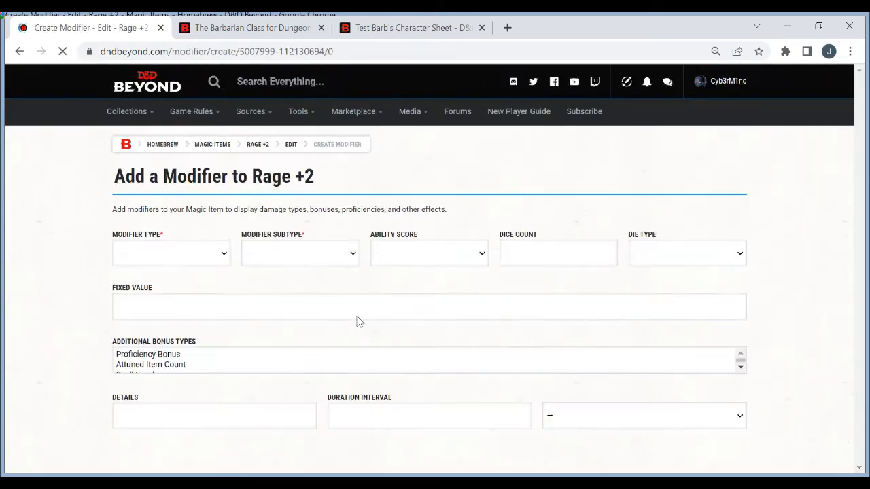
# Step: Add and save a modifier of type Resistance with subtype Piercing, and save the changes to the Rage +2 item
pyautogui.click(157, 264)
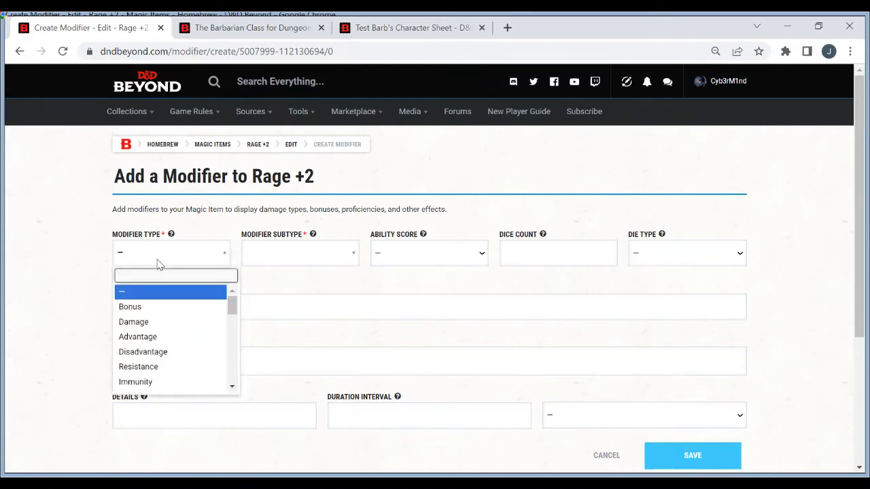
pyautogui.click(155, 366)
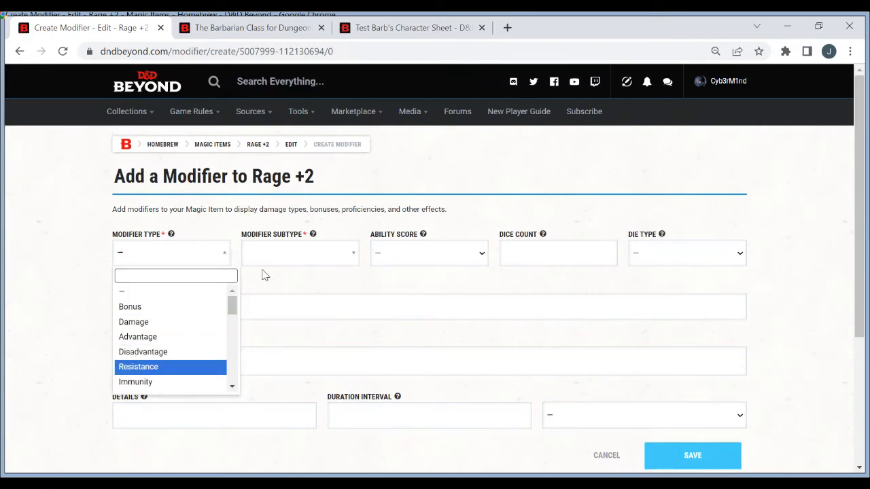
pyautogui.click(300, 252)
pyautogui.write('pier')
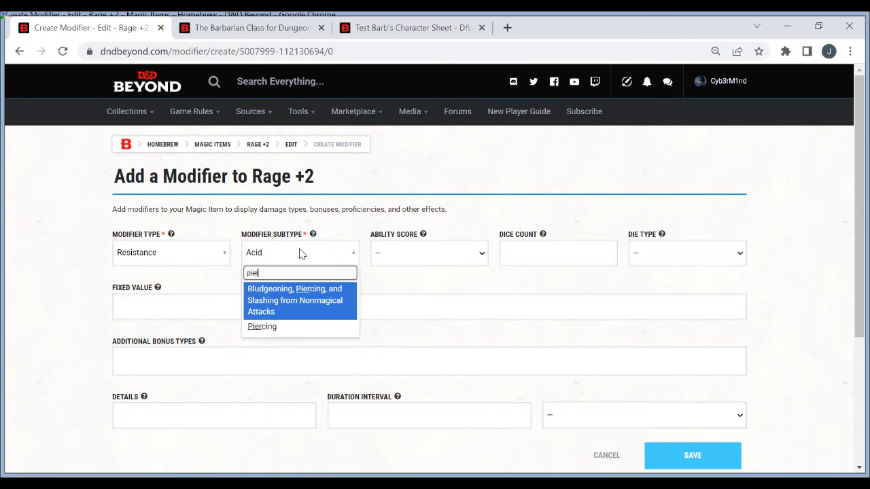
pyautogui.click(297, 326)
pyautogui.click(676, 456)
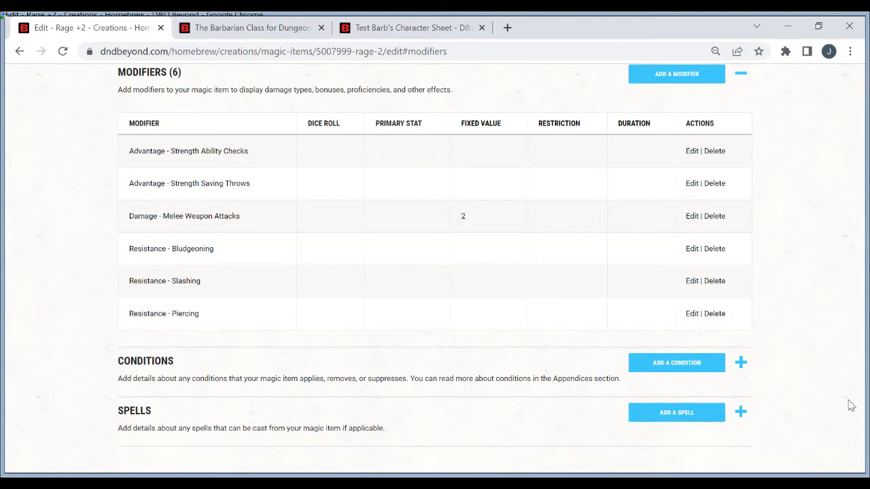
pyautogui.scroll(5, 815, 244)
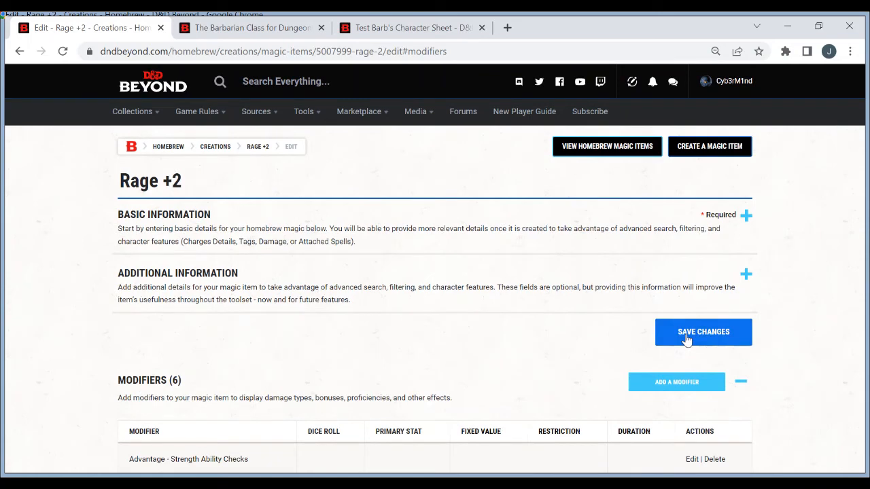
pyautogui.click(686, 341)
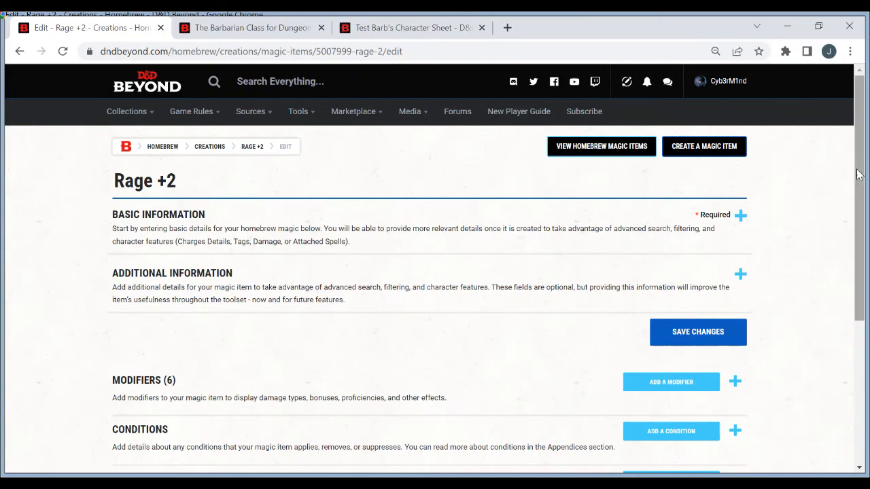
# Step: Switch to Test Barb's character sheet and display the character's inventory
pyautogui.moveTo(859, 170)
pyautogui.mouseDown()
pyautogui.moveTo(859, 257)
pyautogui.moveTo(858, 163)
pyautogui.mouseUp()
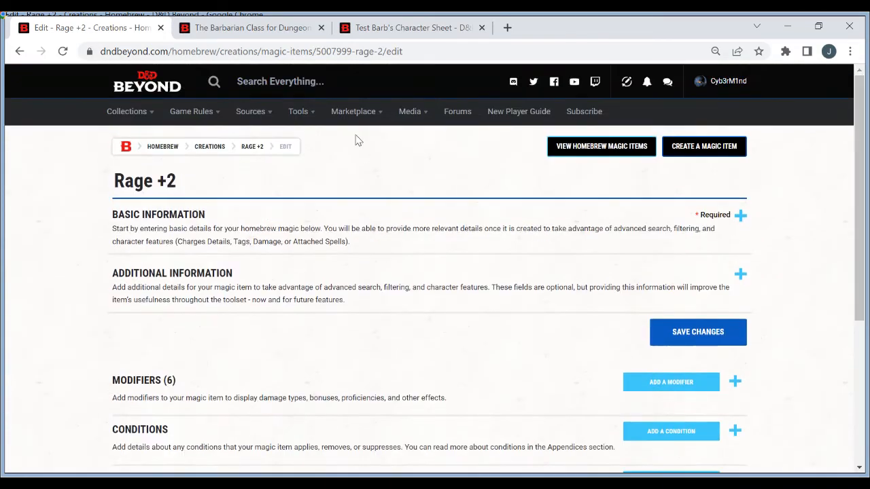
pyautogui.click(395, 35)
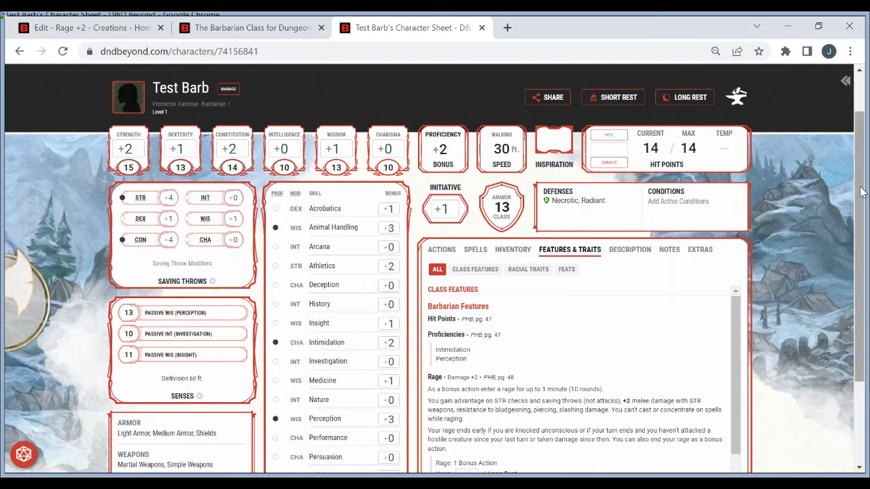
pyautogui.moveTo(860, 192); pyautogui.dragTo(860, 262)
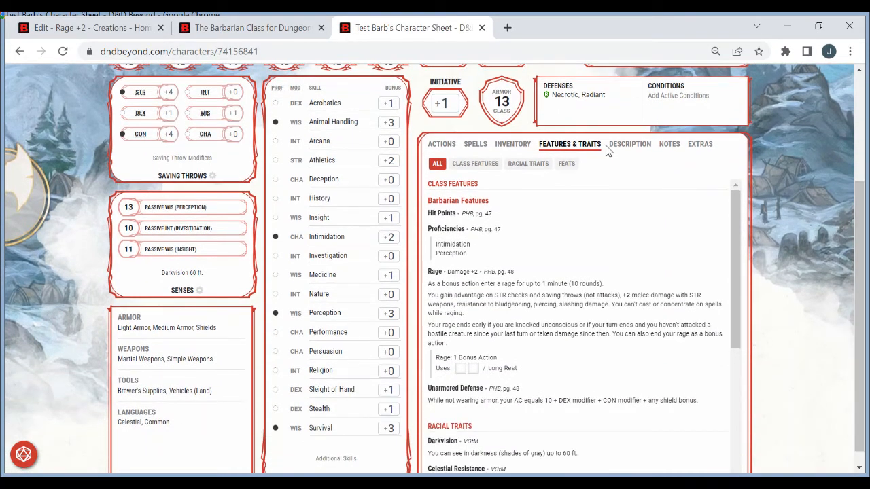
pyautogui.click(508, 153)
pyautogui.scroll(1, 865, 115)
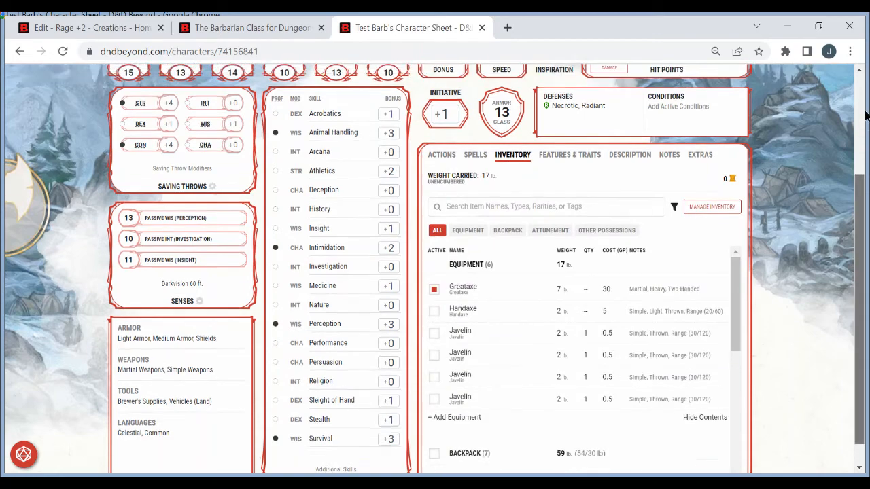
pyautogui.scroll(2, 864, 116)
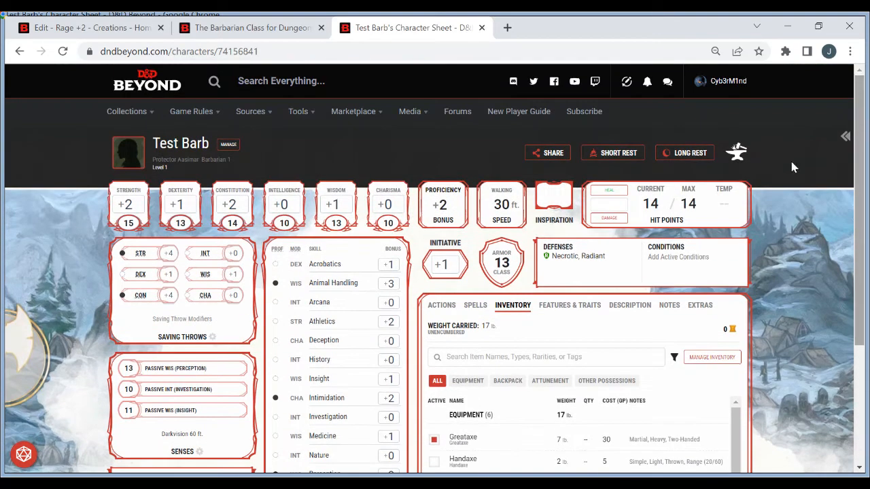
# Step: Open the character settings and switch the Homebrew Content source off and back on
pyautogui.click(228, 144)
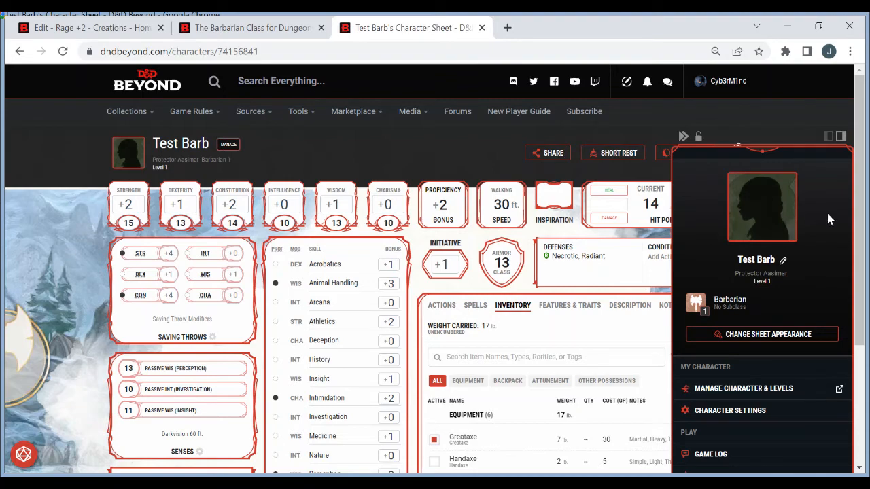
pyautogui.scroll(-2, 808, 244)
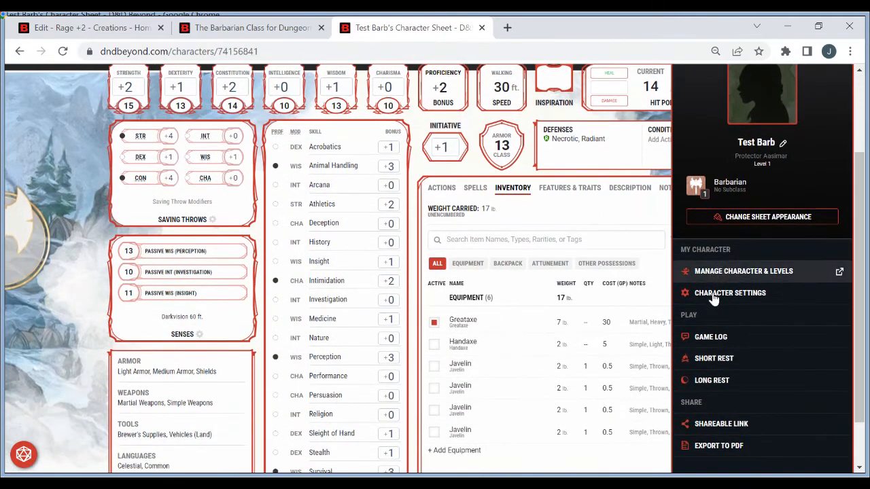
pyautogui.click(730, 293)
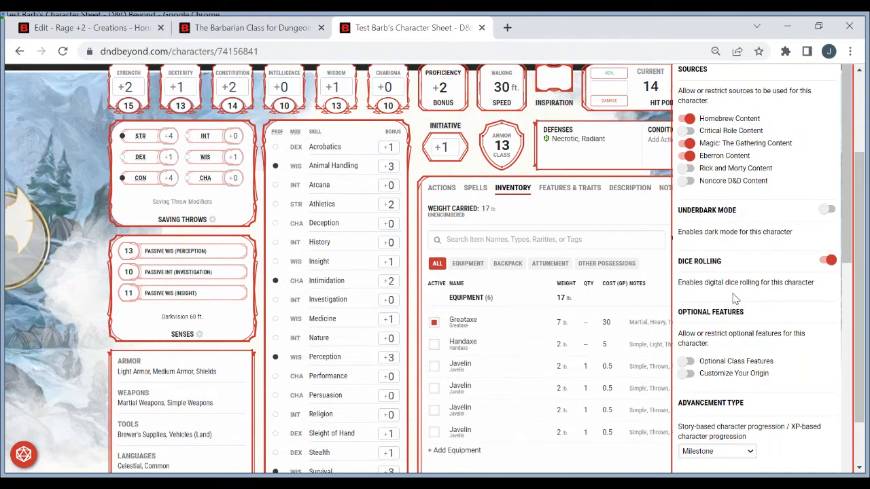
pyautogui.moveTo(862, 208); pyautogui.dragTo(862, 129)
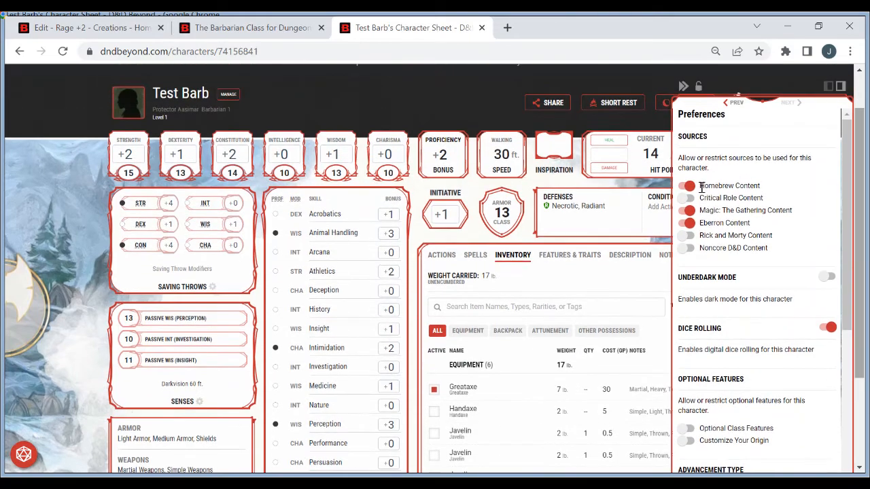
pyautogui.click(687, 186)
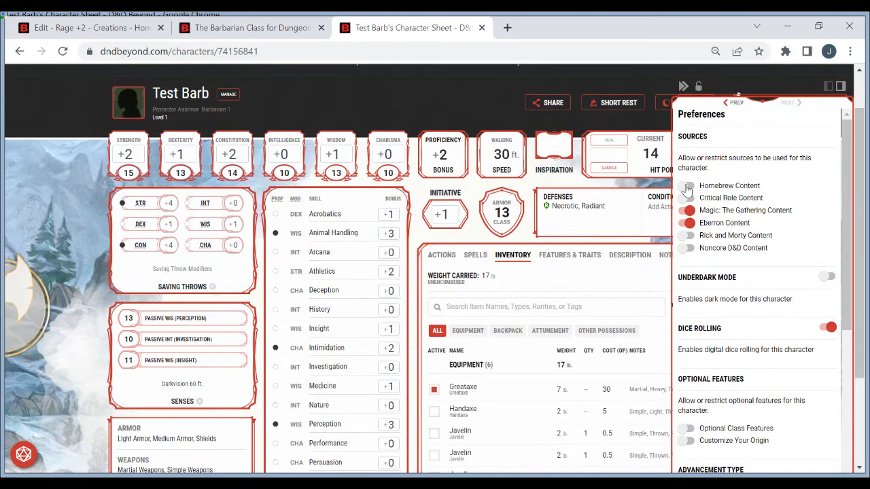
pyautogui.click(687, 187)
pyautogui.click(554, 279)
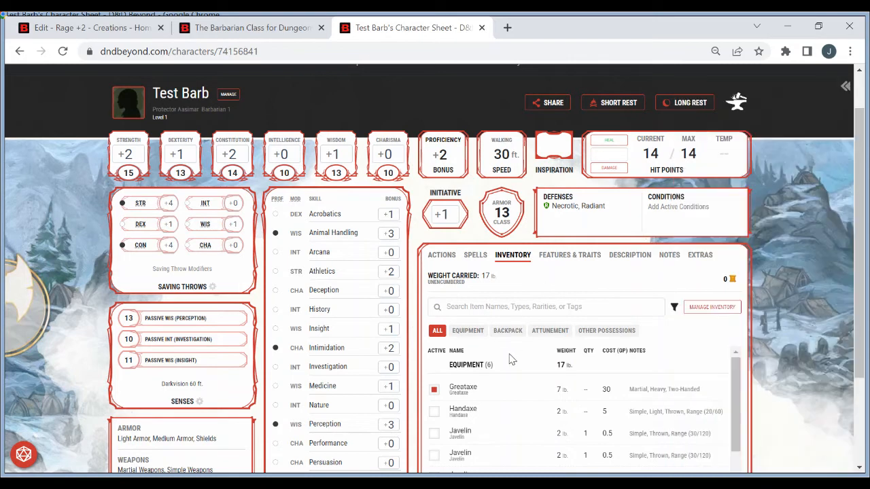
# Step: Find the Rage +2 item with the filter "rage" and add it to the character's Equipment
pyautogui.click(712, 307)
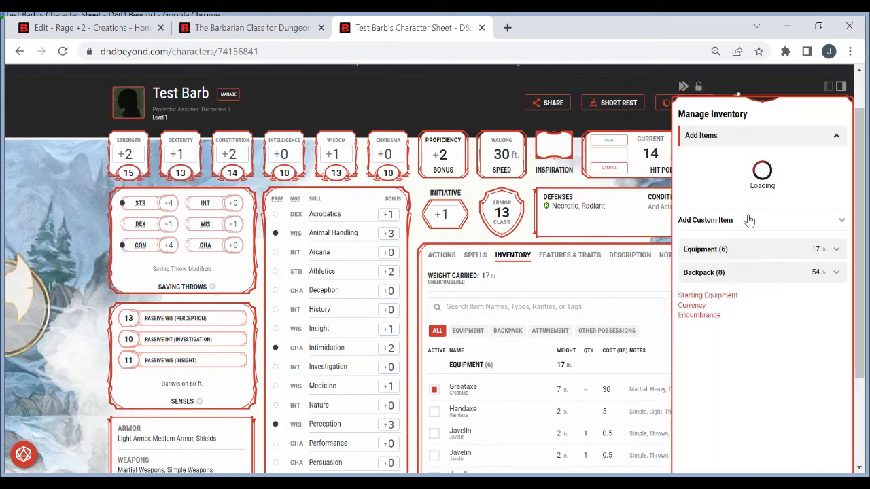
pyautogui.click(729, 174)
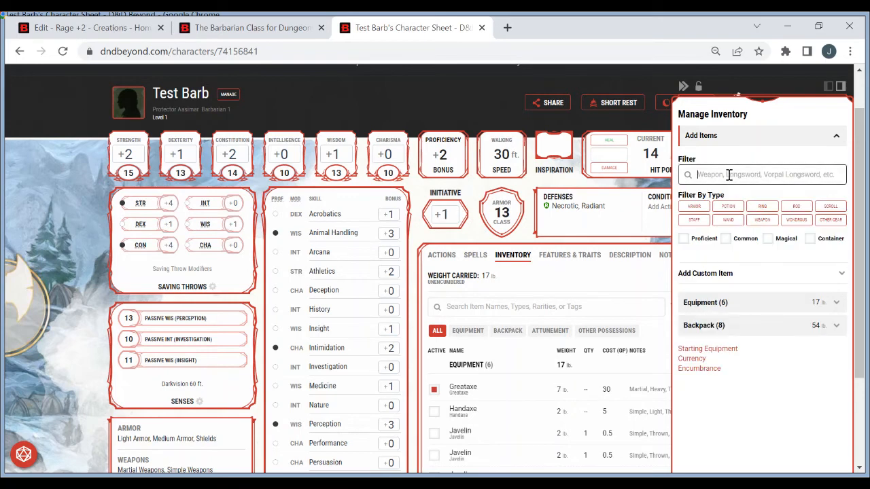
pyautogui.write('rage')
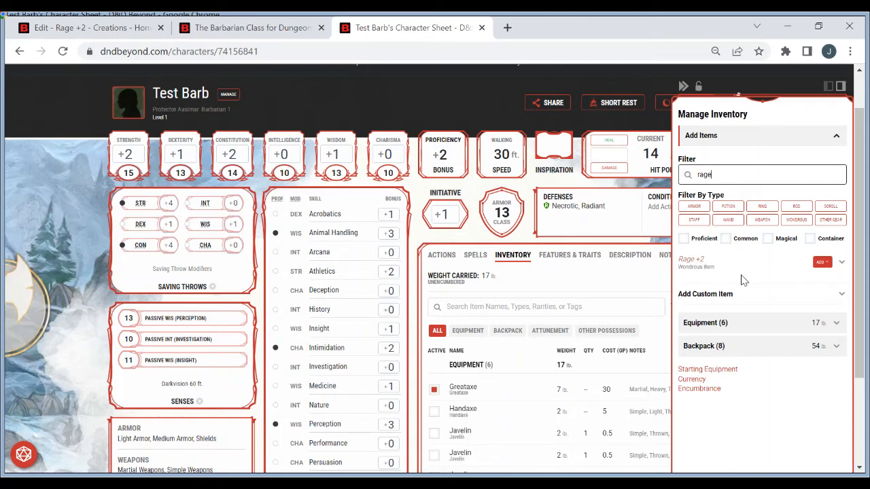
pyautogui.click(824, 264)
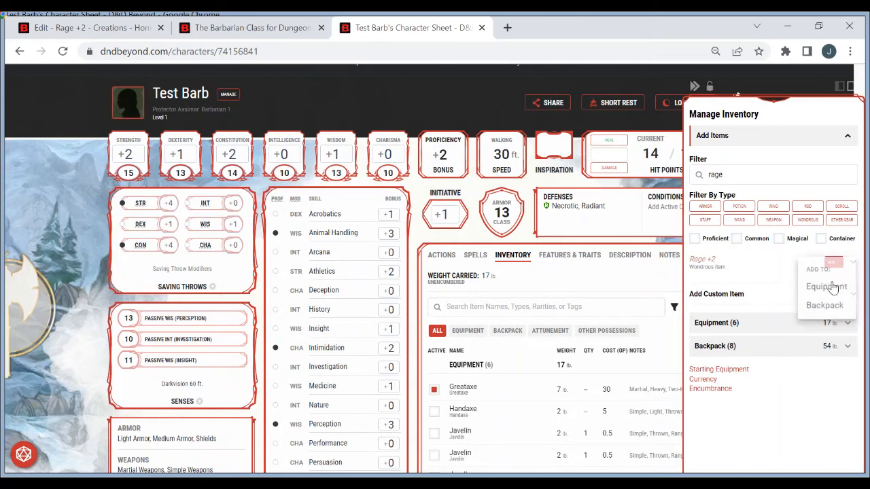
pyautogui.click(833, 291)
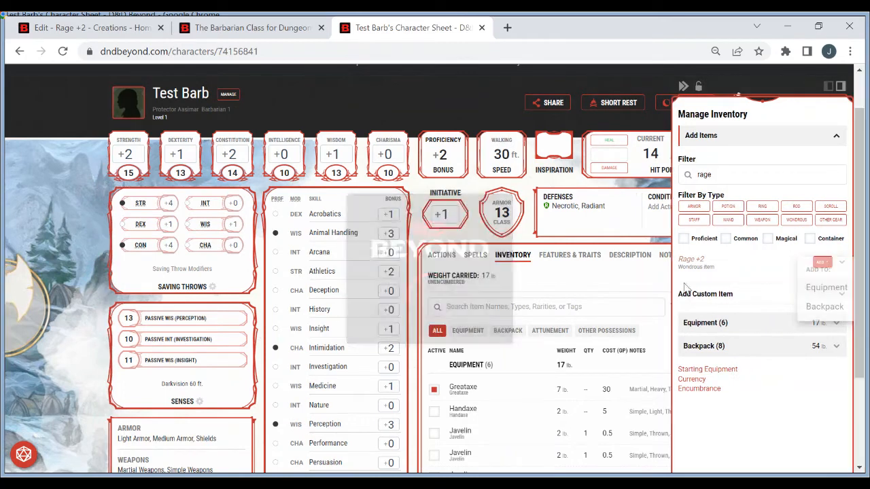
pyautogui.click(569, 286)
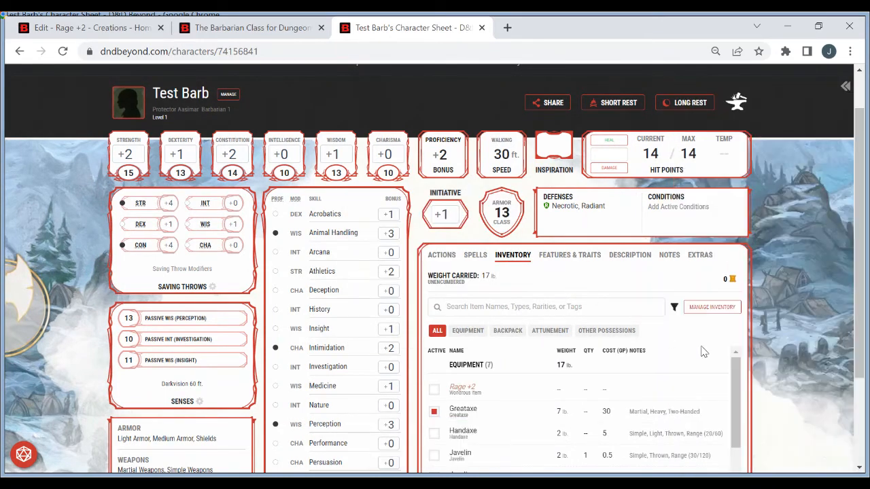
# Step: Activate the Rage +2 item and compare the attack damage and defenses with those without it
pyautogui.click(442, 256)
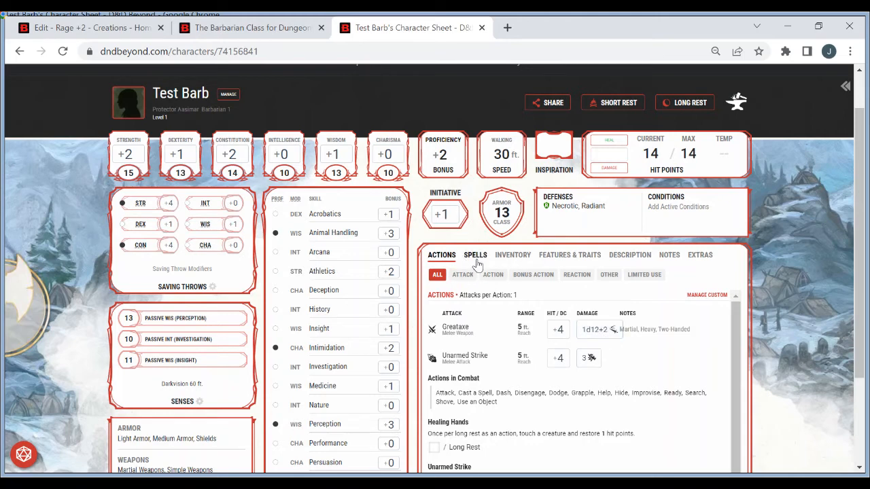
pyautogui.click(514, 258)
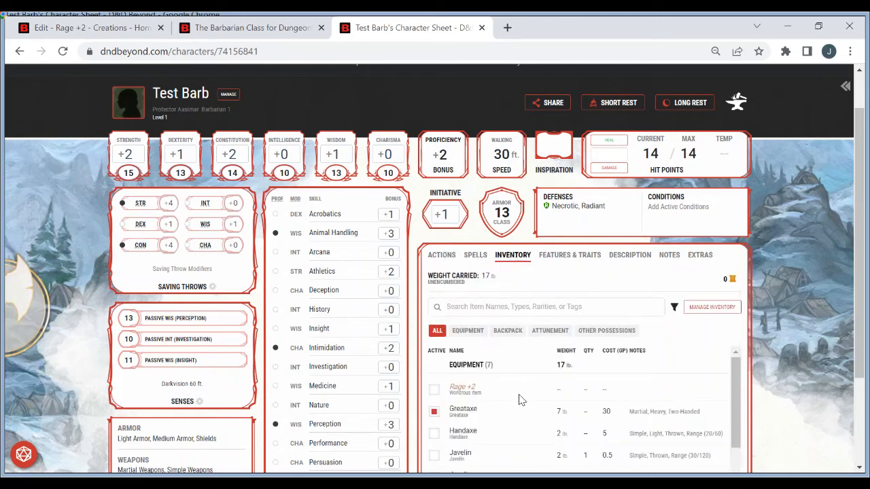
pyautogui.click(434, 392)
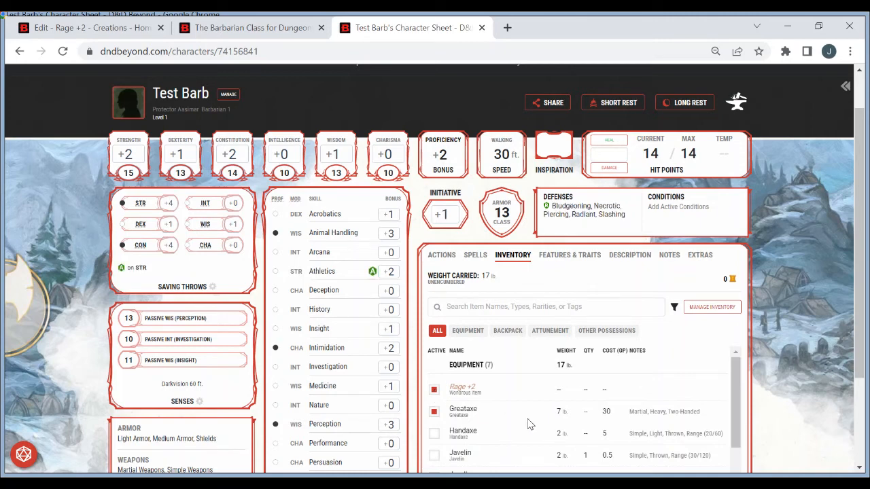
pyautogui.click(438, 256)
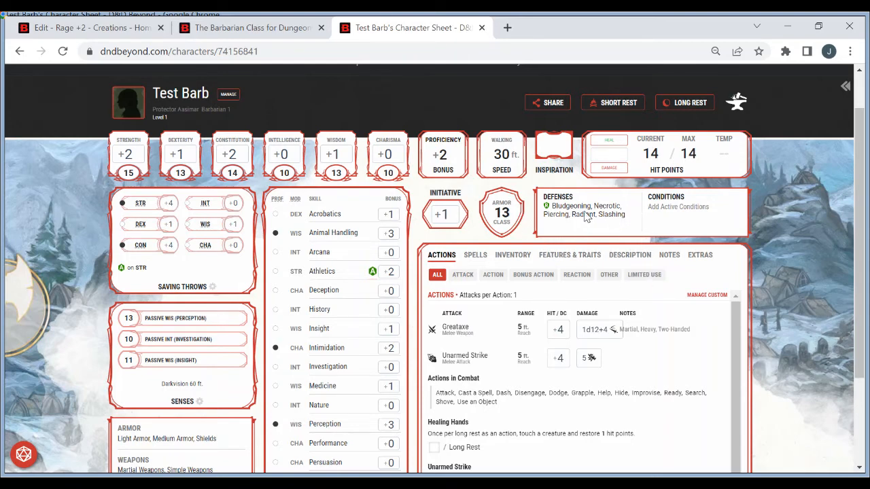
pyautogui.moveTo(564, 211)
# Step: Find the Alms Box with the filter "alms" and add it to the character's inventory
pyautogui.moveTo(858, 166)
pyautogui.mouseDown()
pyautogui.moveTo(848, 253)
pyautogui.moveTo(855, 152)
pyautogui.mouseUp()
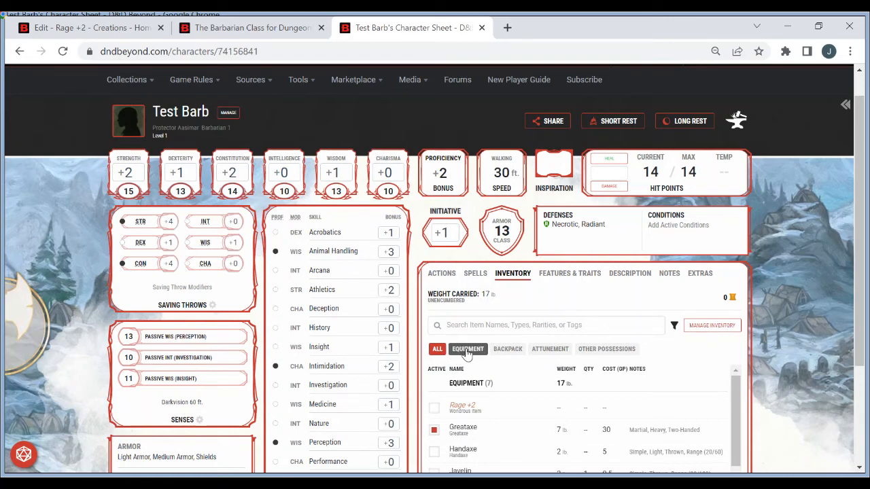
pyautogui.moveTo(861, 235); pyautogui.dragTo(852, 309)
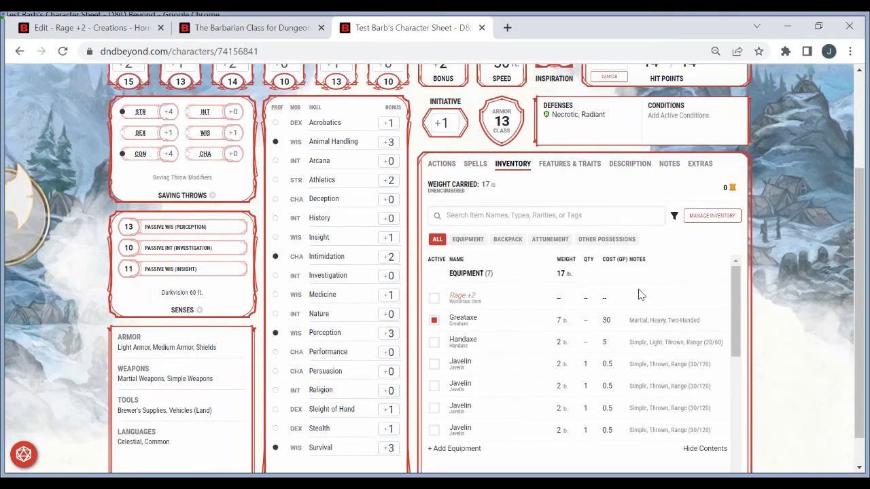
pyautogui.click(707, 219)
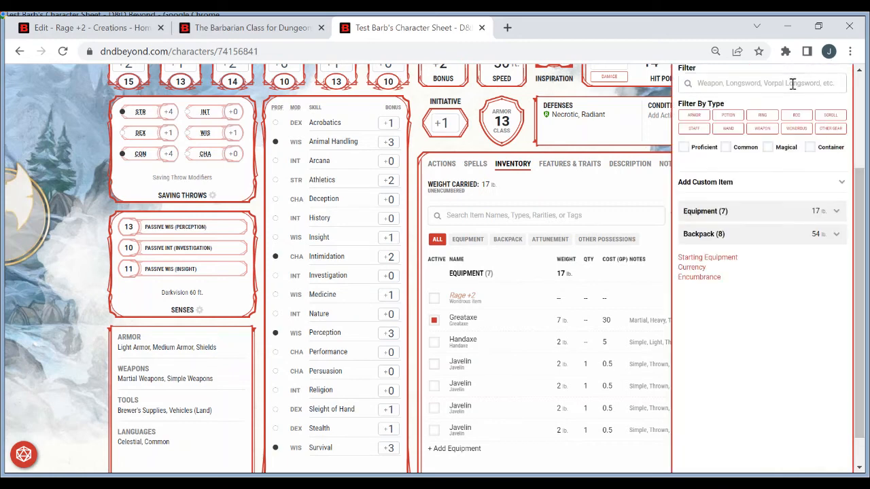
pyautogui.click(773, 88)
pyautogui.write('alms')
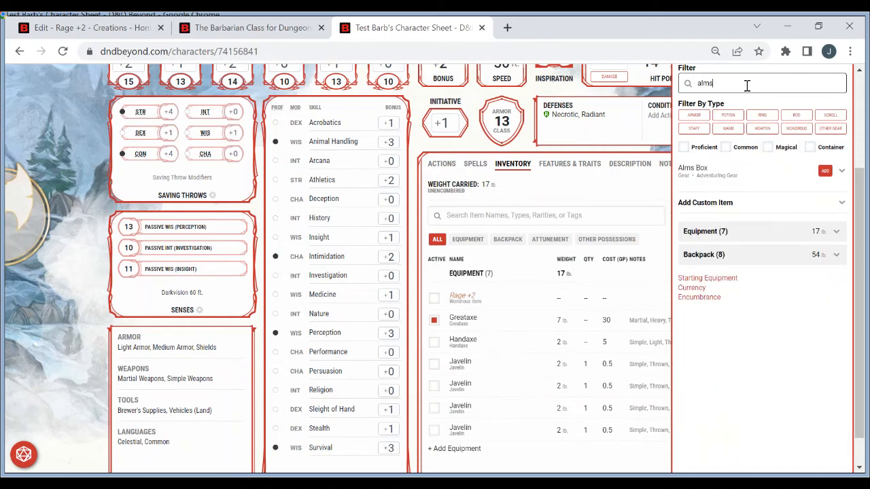
pyautogui.click(824, 171)
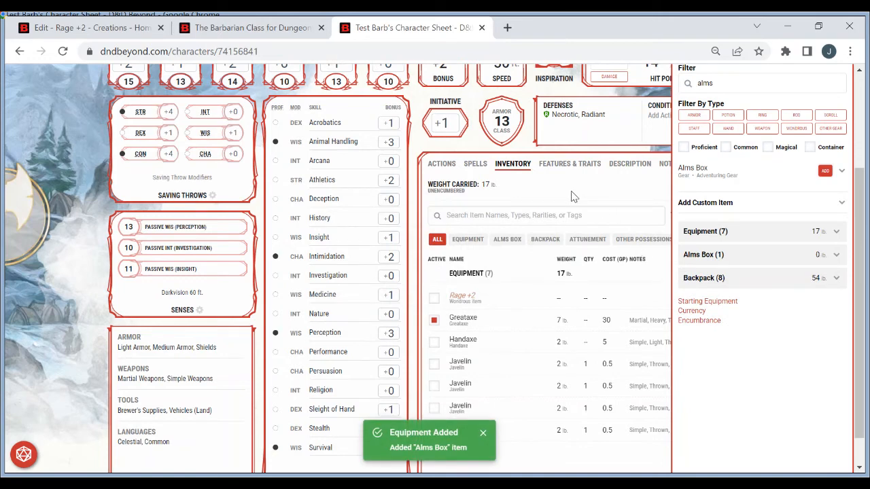
pyautogui.click(570, 196)
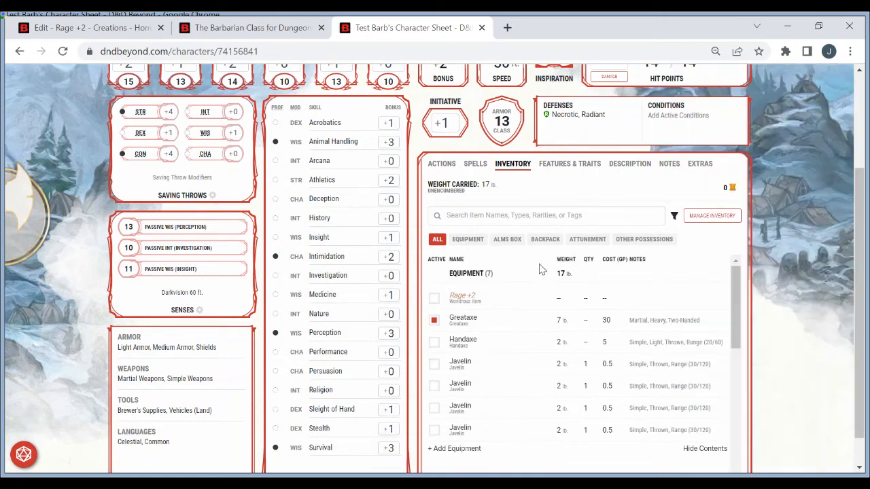
# Step: Show the Alms Box container in the inventory, activate it and open its item details
pyautogui.click(508, 239)
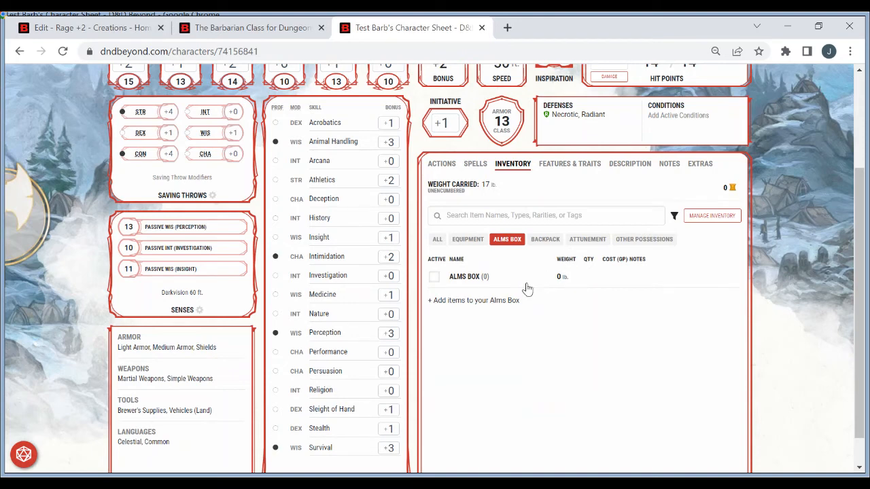
pyautogui.click(467, 277)
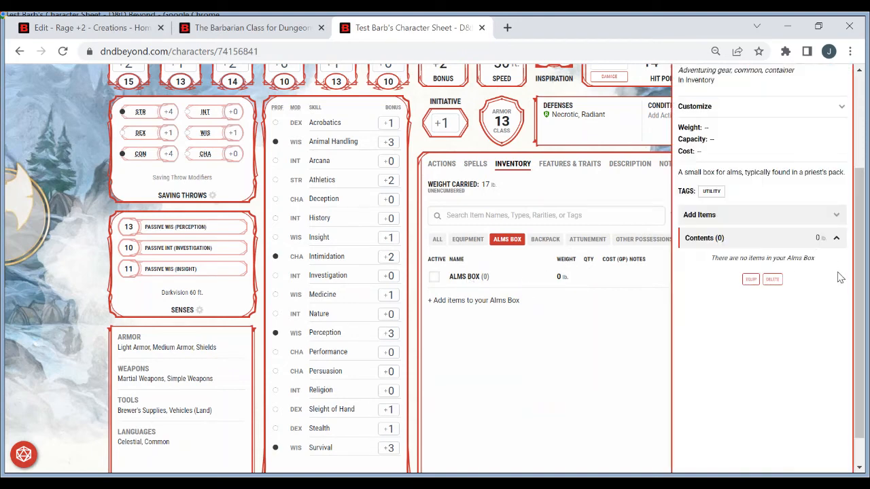
pyautogui.moveTo(859, 240)
pyautogui.mouseDown()
pyautogui.moveTo(865, 170)
pyautogui.moveTo(865, 237)
pyautogui.mouseUp()
pyautogui.scroll(-1, 865, 241)
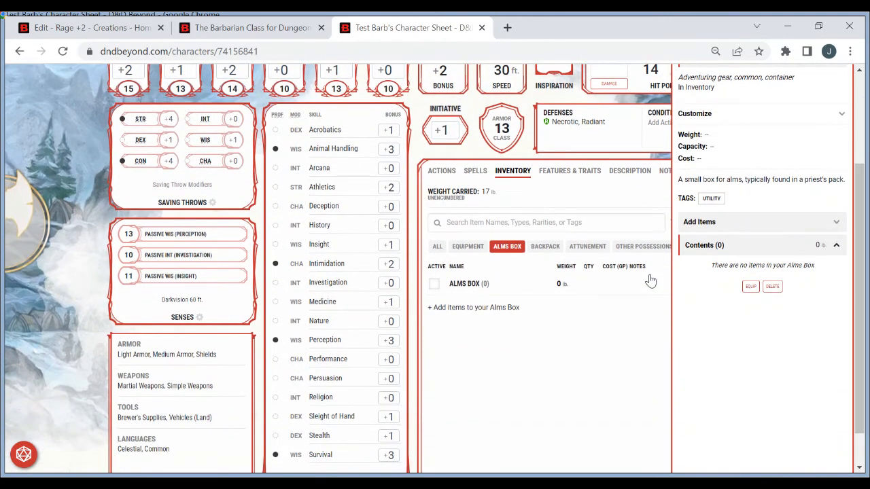
pyautogui.click(541, 354)
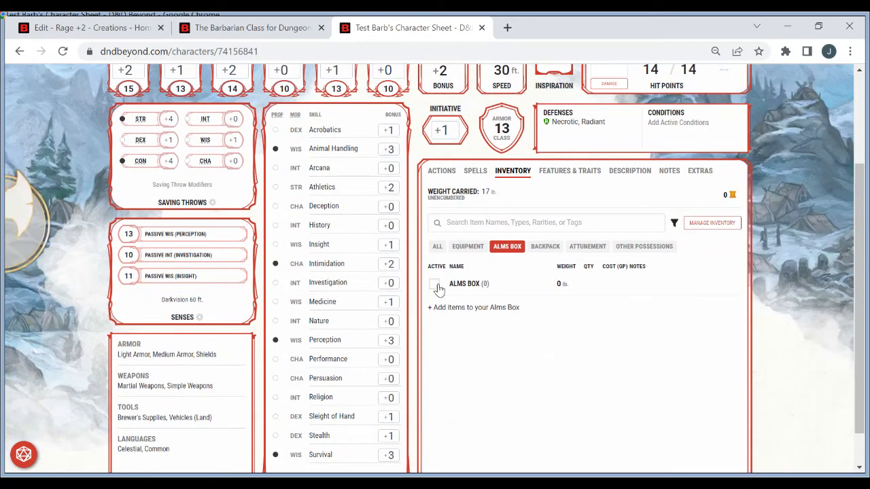
pyautogui.click(483, 285)
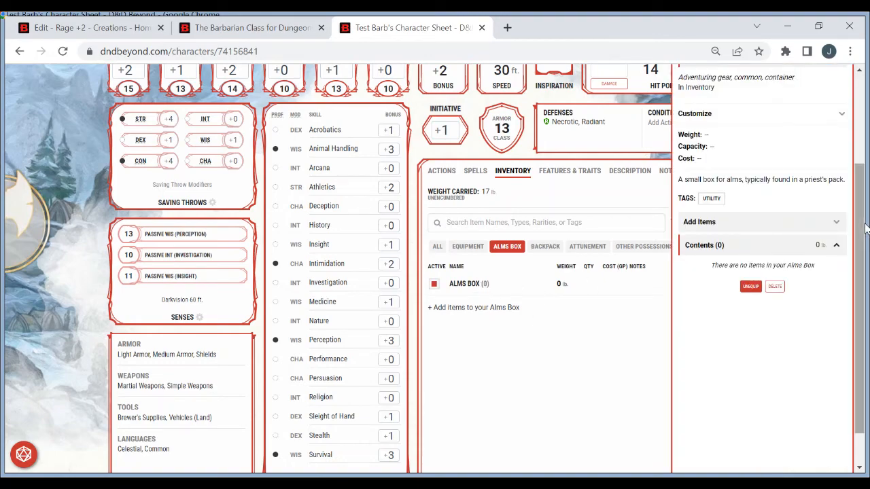
# Step: Customize the Alms Box with the note "Ignore Desc - used for effect"
pyautogui.scroll(2, 788, 224)
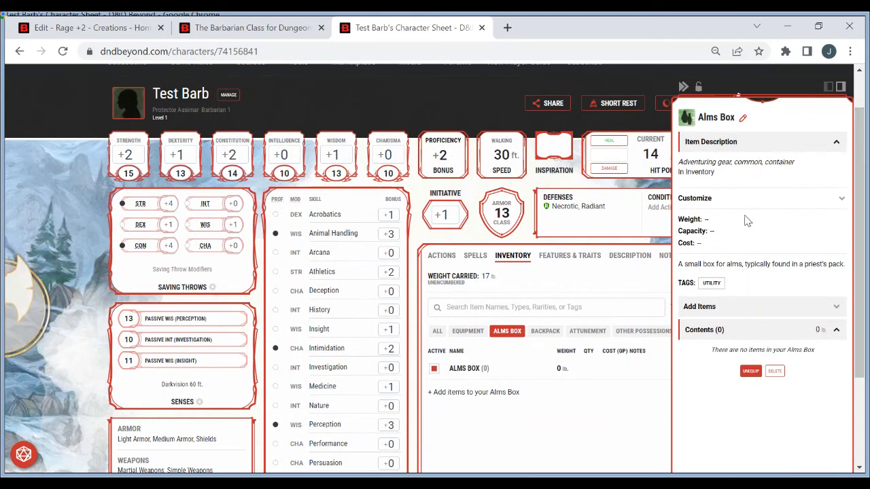
pyautogui.click(717, 201)
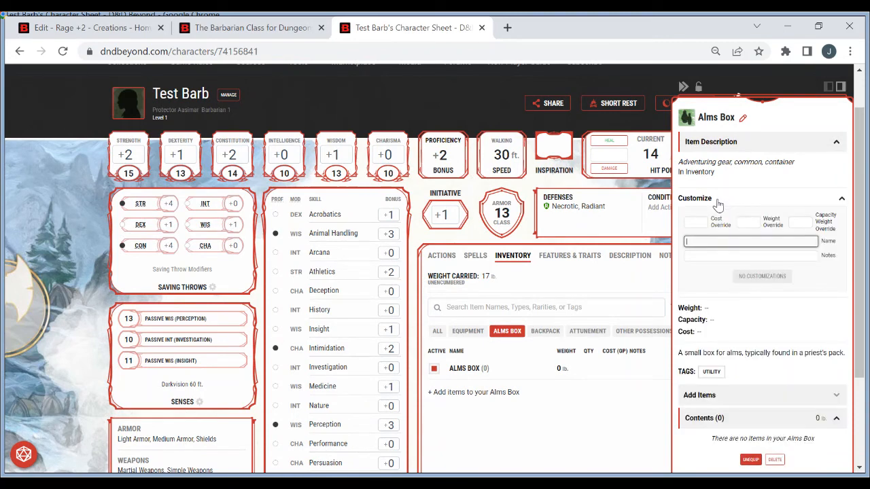
pyautogui.click(716, 257)
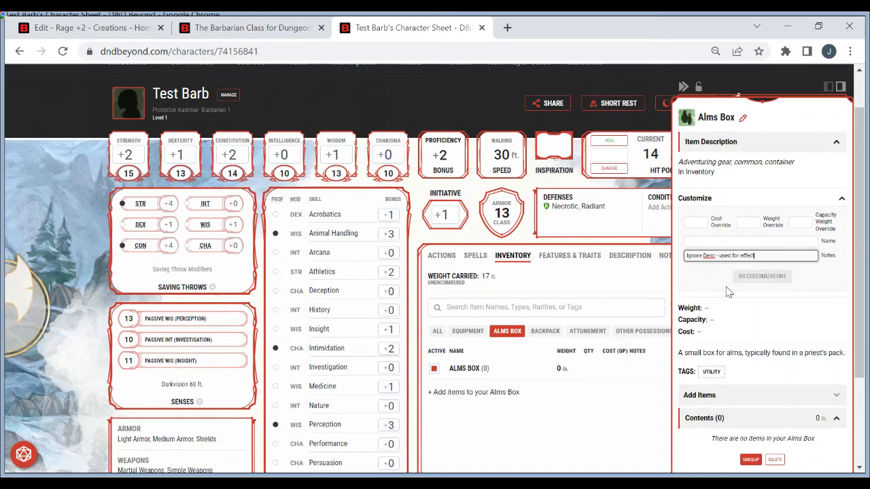
# Step: Give the Alms Box the custom name "💥 Special" and close its item details
pyautogui.click(722, 242)
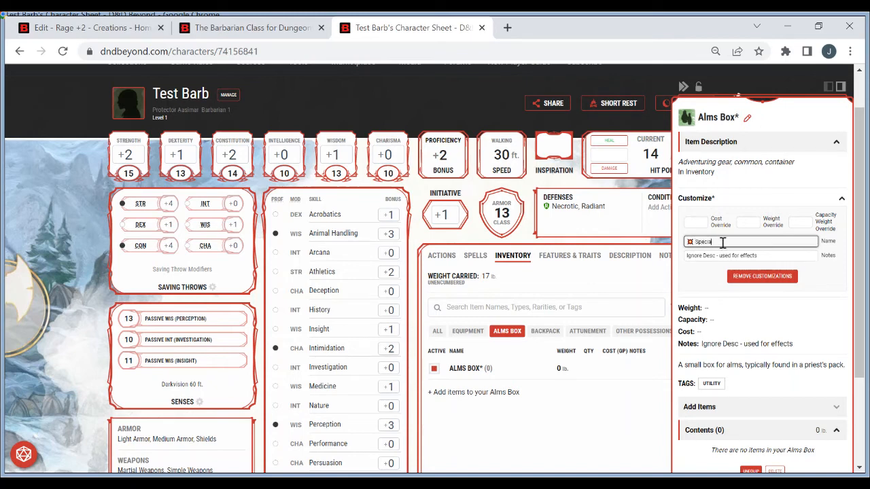
pyautogui.click(694, 222)
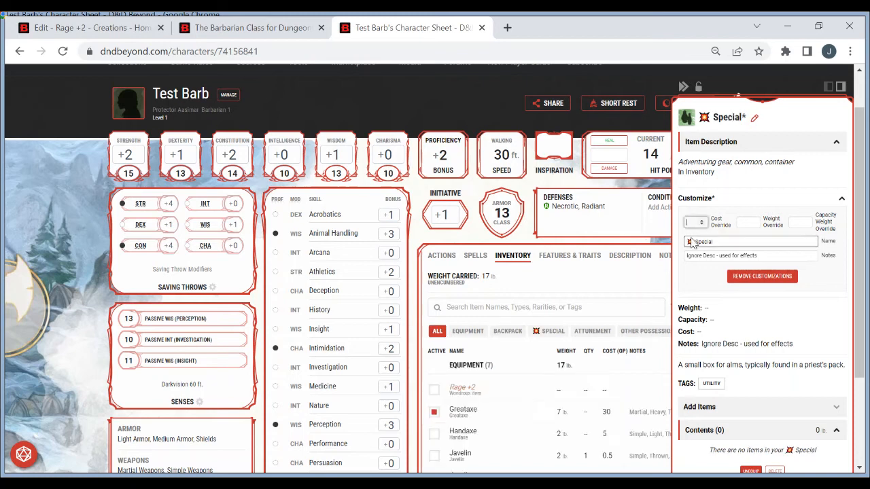
pyautogui.click(562, 291)
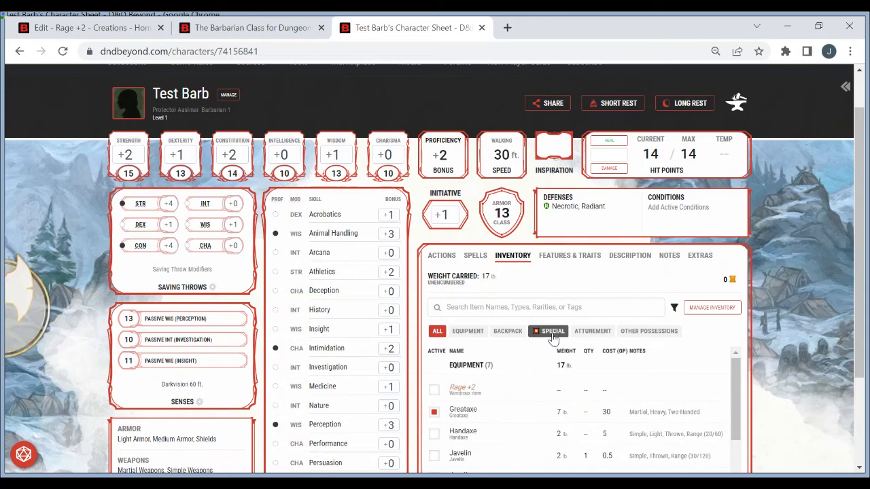
# Step: Move the Rage +2 item into the Special container and show that container's contents
pyautogui.click(469, 388)
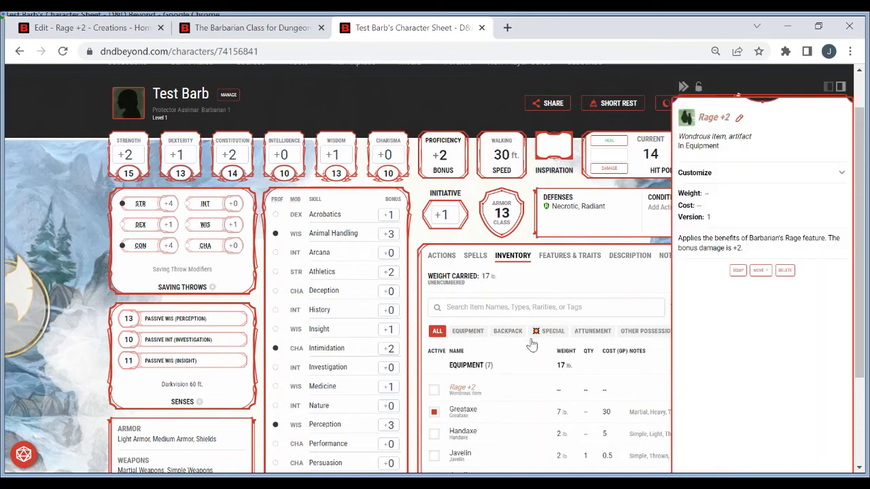
pyautogui.click(759, 272)
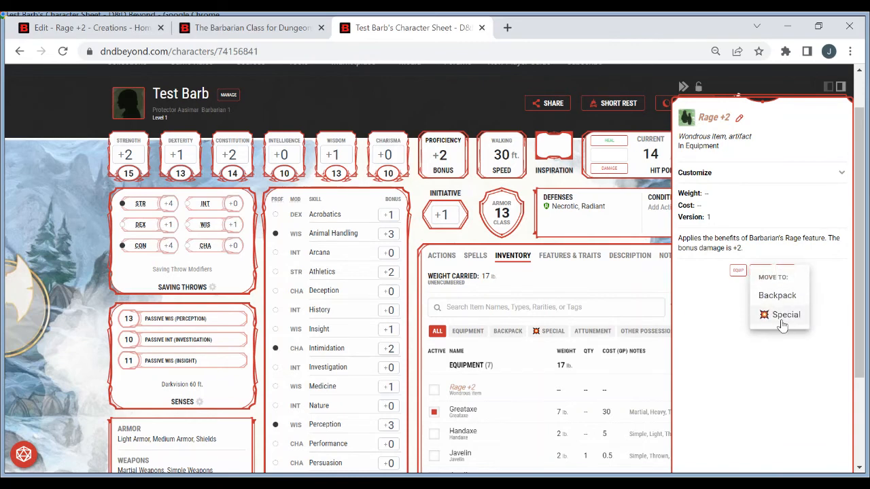
pyautogui.click(574, 287)
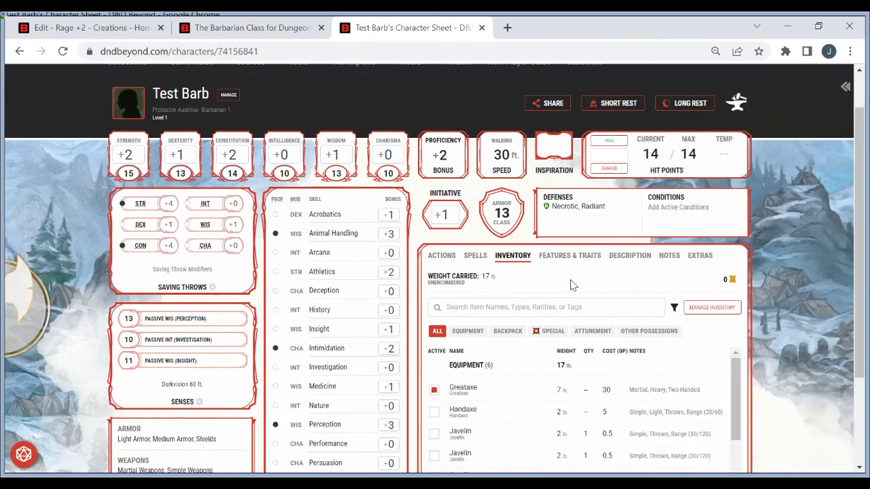
pyautogui.click(544, 335)
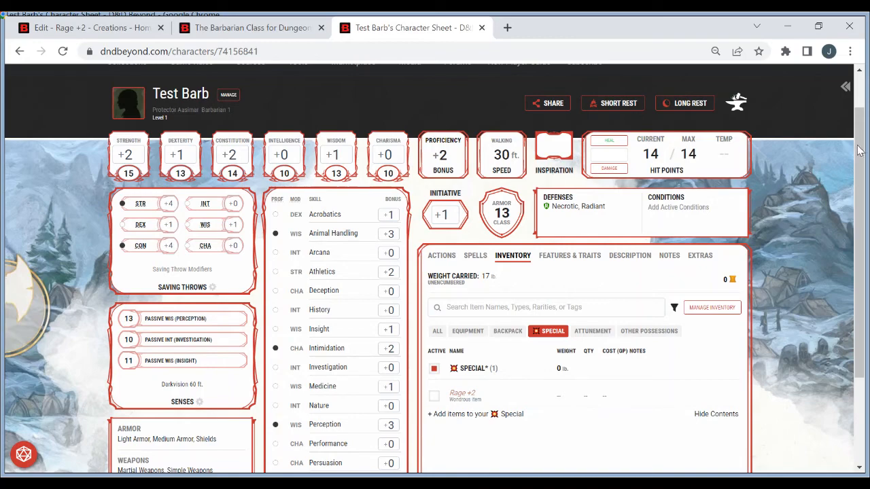
pyautogui.moveTo(859, 159); pyautogui.dragTo(738, 247)
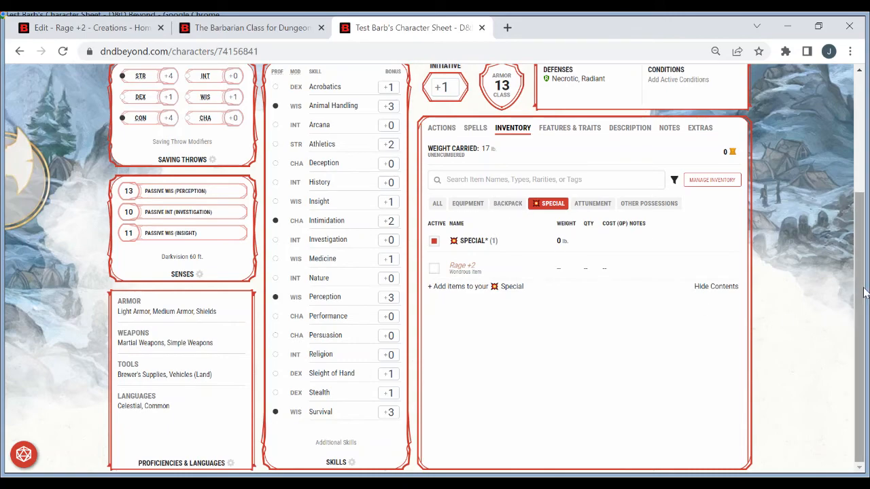
pyautogui.moveTo(864, 292); pyautogui.dragTo(865, 195)
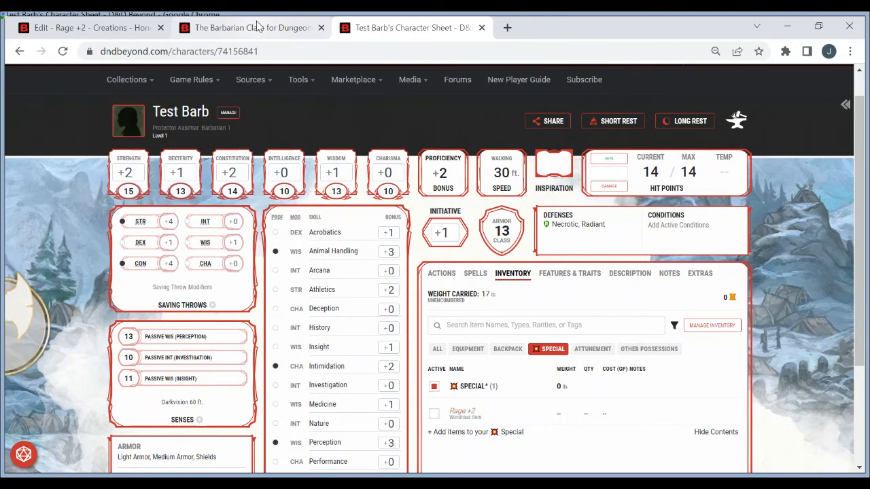
# Step: Look up how rage damage increases by level in the Barbarian class table
pyautogui.click(258, 27)
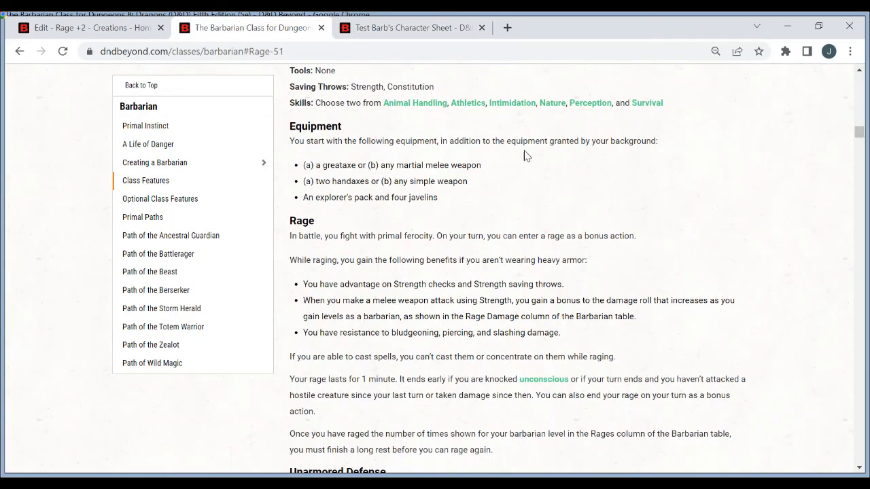
pyautogui.moveTo(862, 136); pyautogui.dragTo(864, 113)
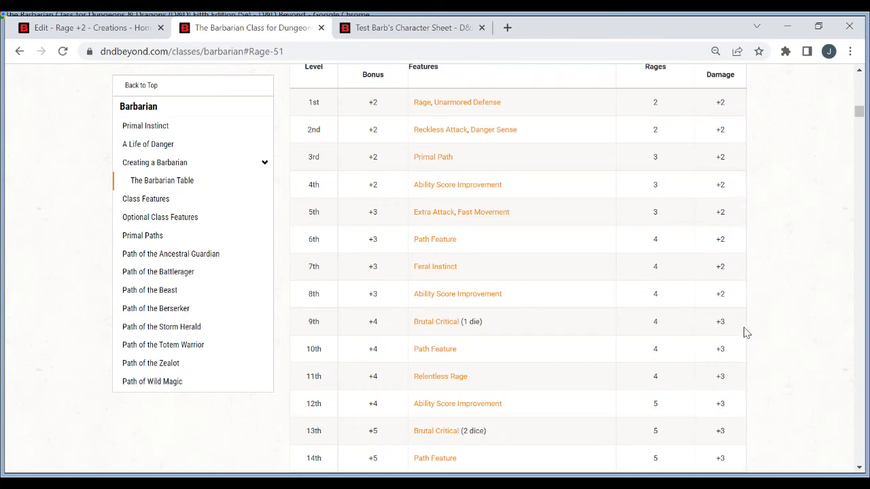
pyautogui.moveTo(859, 111); pyautogui.dragTo(861, 125)
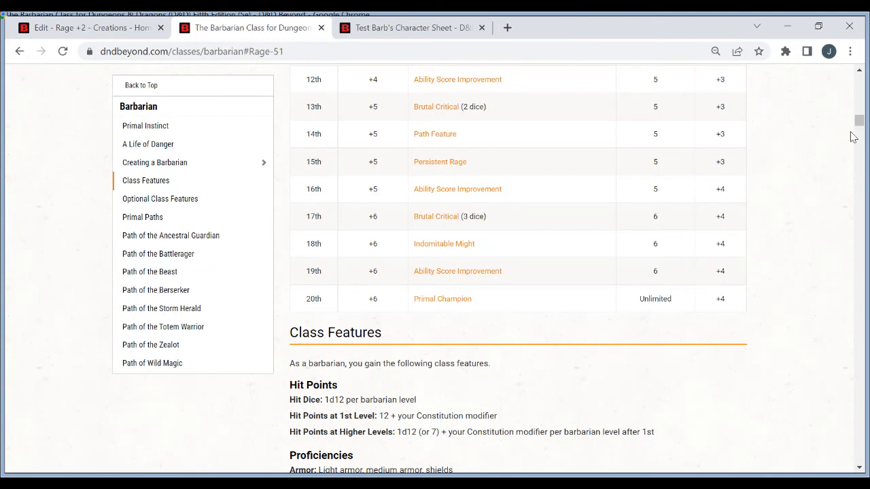
pyautogui.moveTo(859, 126); pyautogui.dragTo(860, 122)
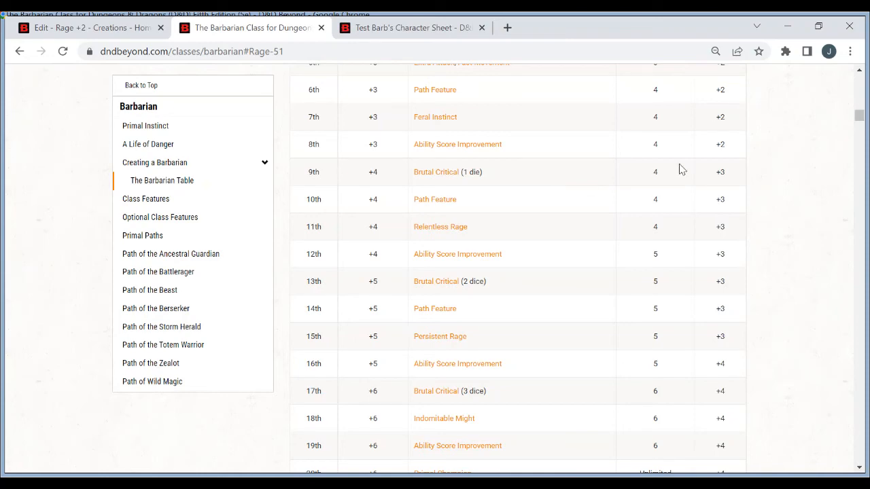
# Step: Set the character's Barbarian level to 9 in the character builder and return to the character sheet
pyautogui.click(397, 28)
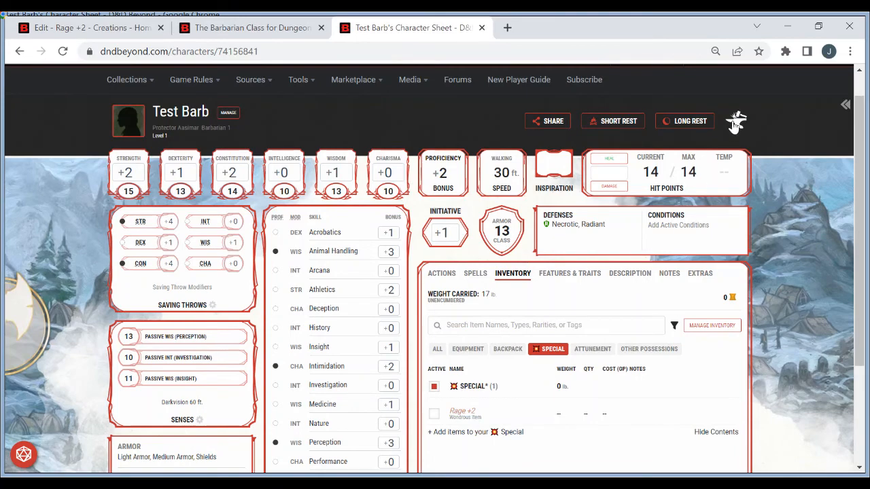
pyautogui.click(739, 121)
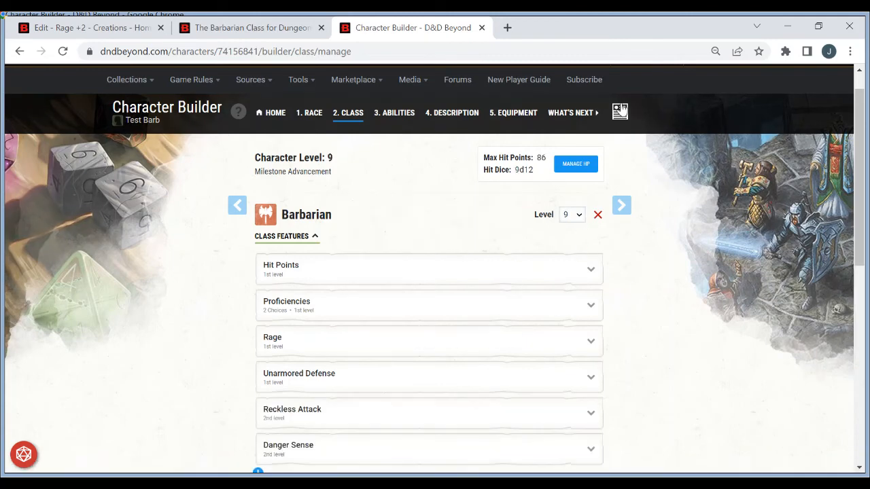
pyautogui.click(620, 113)
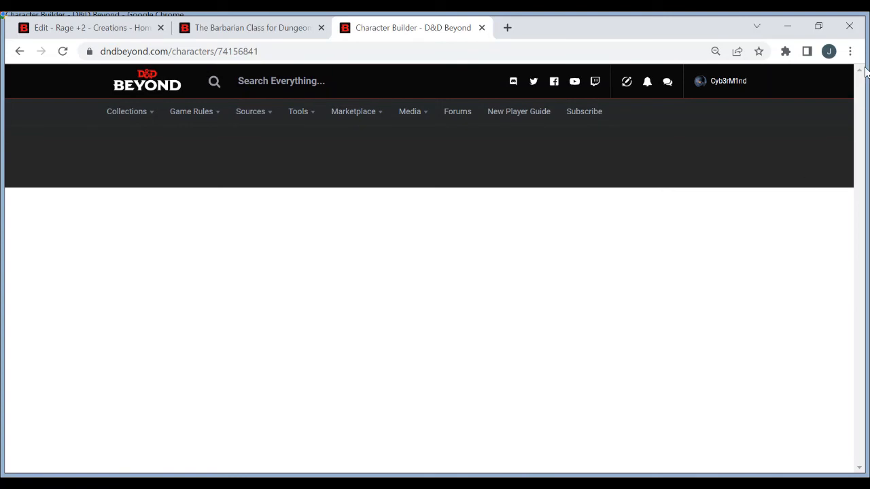
# Step: Activate Rage +2 in the Special container and check the attack damage under the character's actions
pyautogui.moveTo(860, 115); pyautogui.dragTo(861, 203)
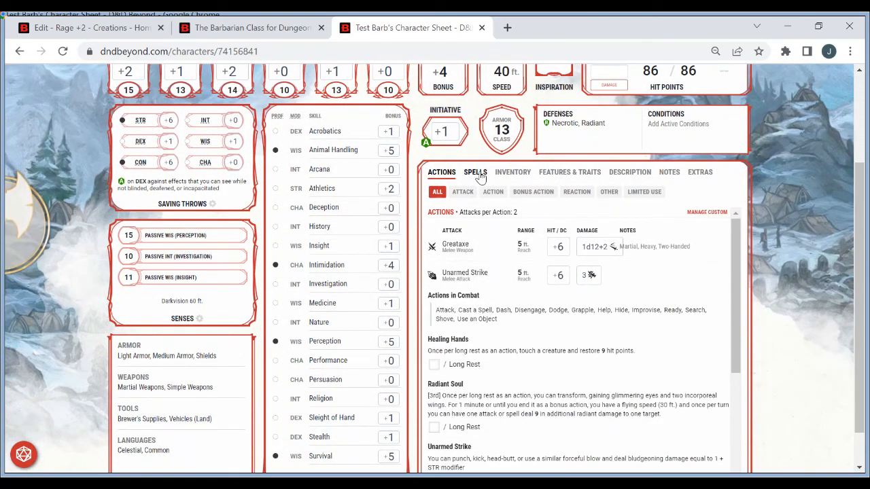
pyautogui.click(521, 176)
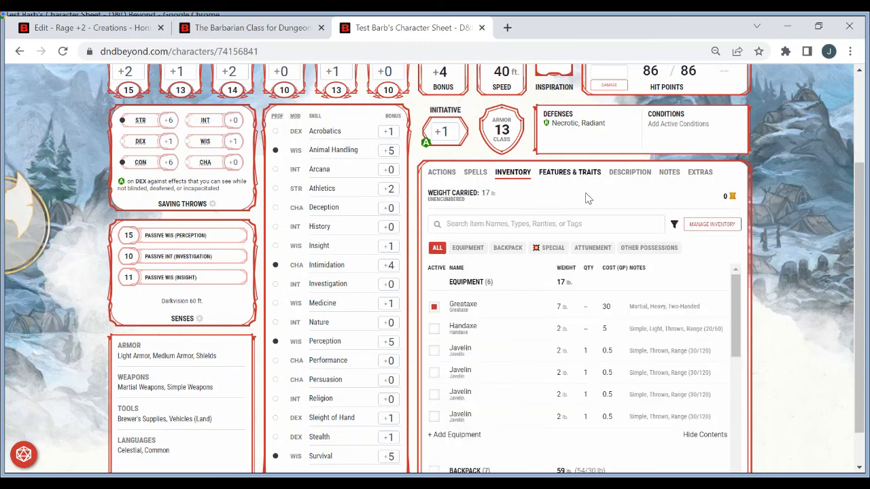
pyautogui.click(550, 248)
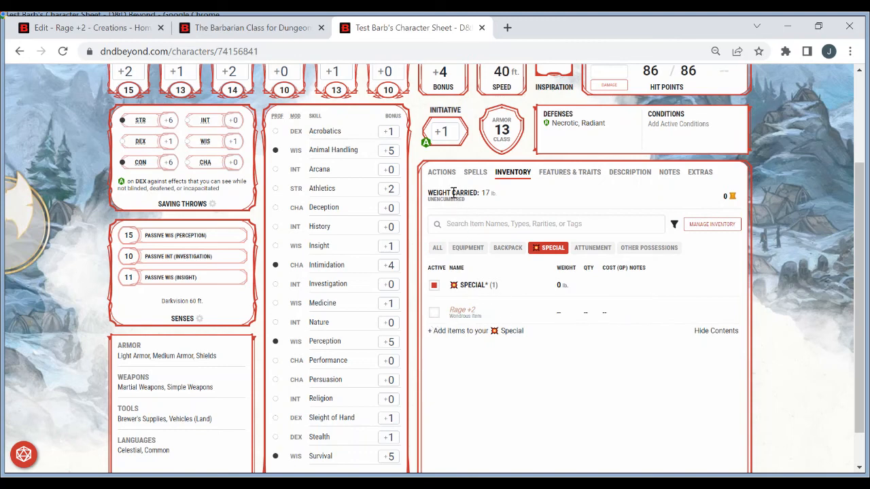
pyautogui.click(442, 171)
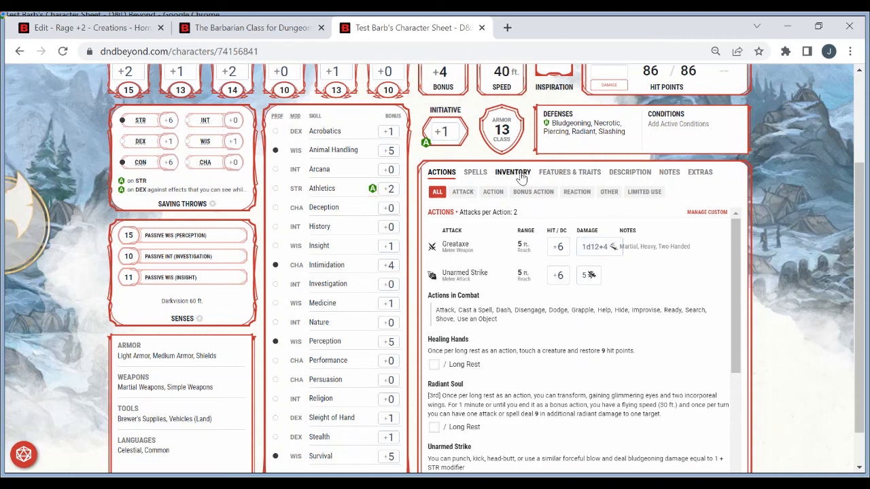
# Step: Create a new homebrew magic item using Rage +2 as the template and dismiss the introductory notice
pyautogui.click(126, 27)
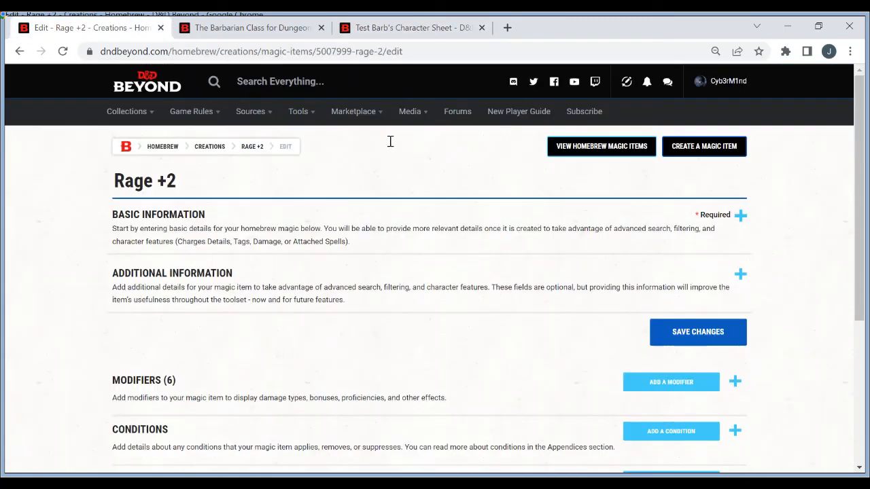
pyautogui.click(712, 152)
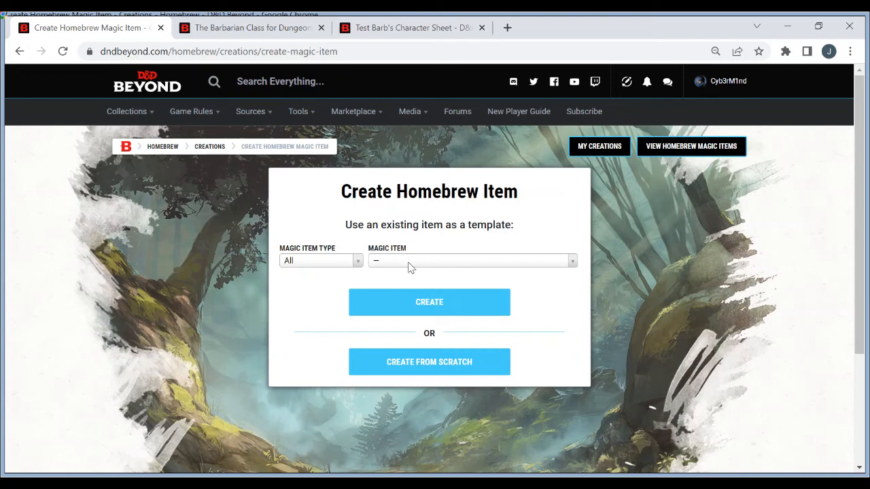
pyautogui.click(410, 268)
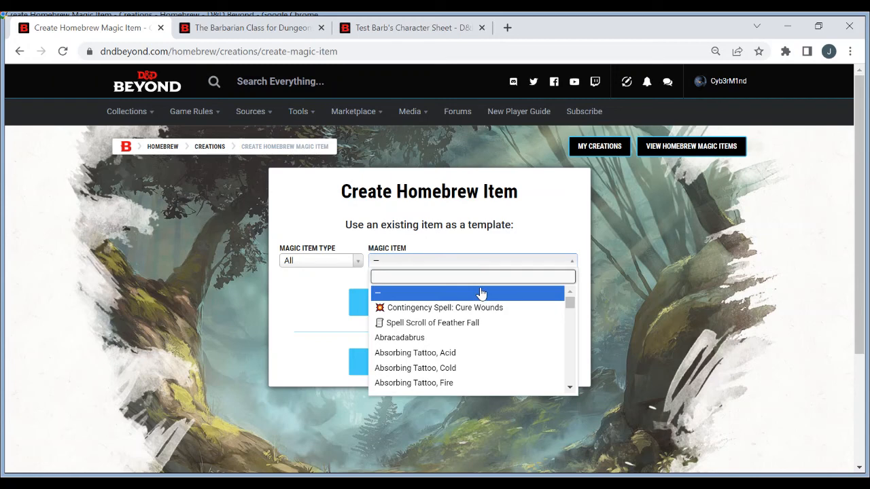
pyautogui.write('rage')
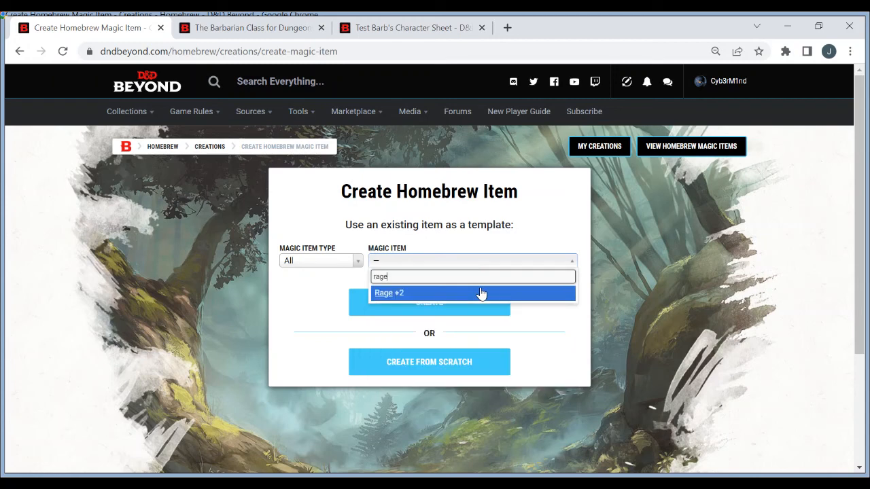
pyautogui.click(390, 294)
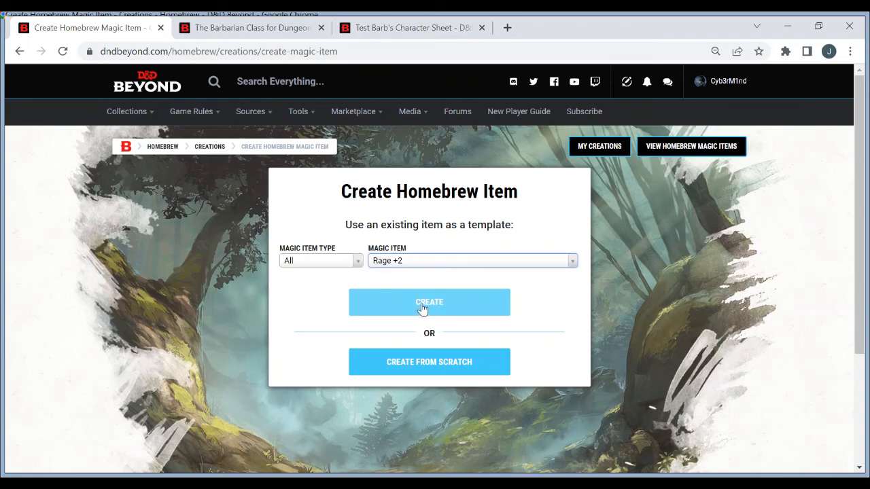
pyautogui.click(417, 307)
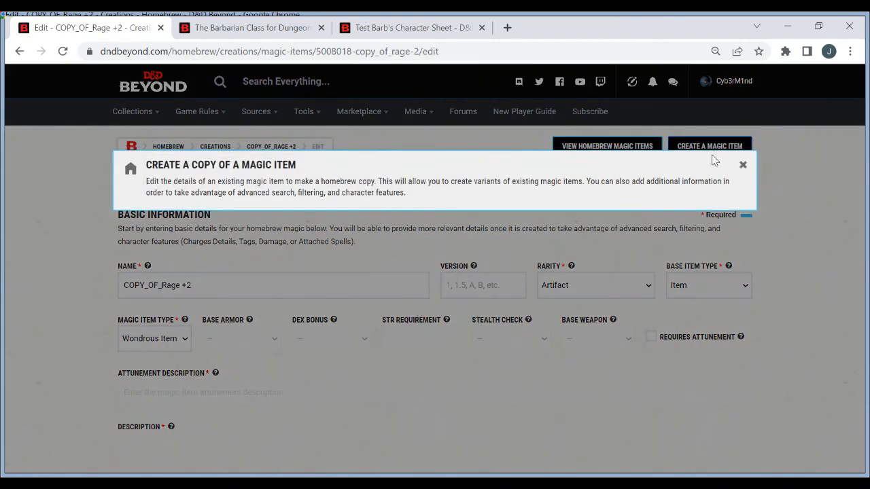
pyautogui.click(742, 165)
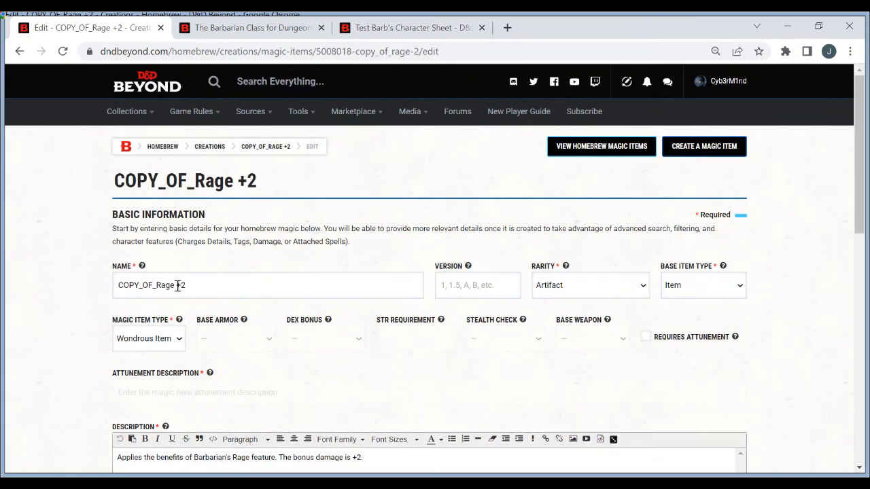
# Step: Rename the copied magic item as "Rage +3" and save the changes
pyautogui.moveTo(156, 286); pyautogui.dragTo(91, 284)
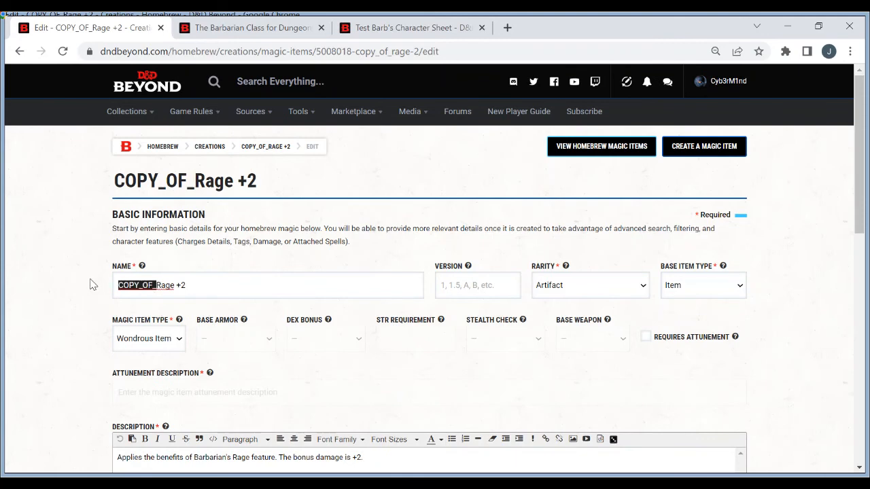
pyautogui.press('BackSpace')
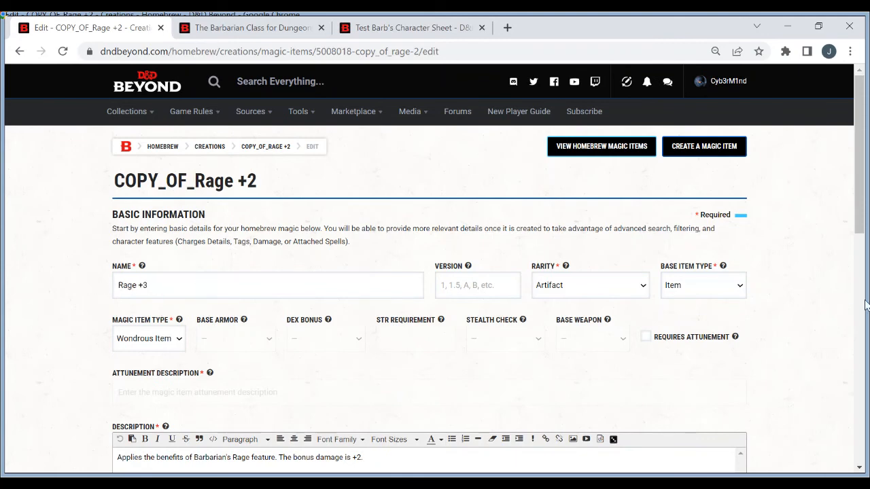
pyautogui.moveTo(863, 225); pyautogui.dragTo(864, 361)
pyautogui.click(717, 358)
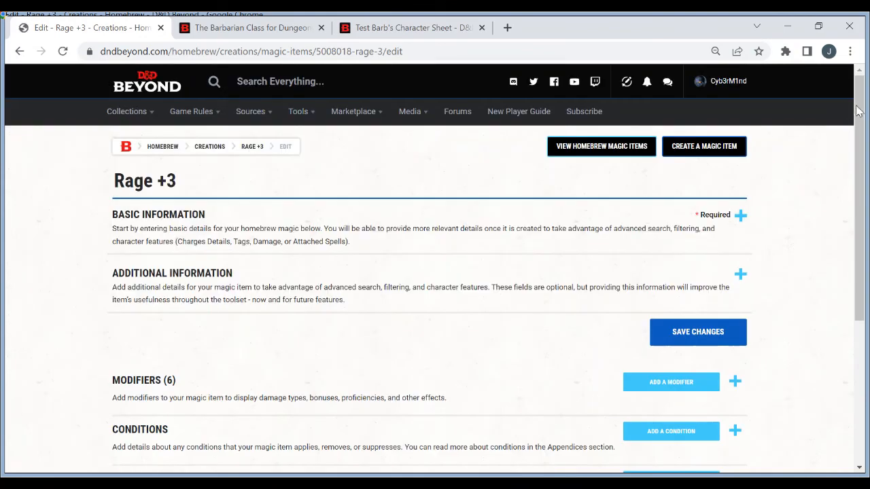
# Step: Set the fixed value of the Melee Weapon Attacks damage modifier to 3 on Rage +3 and save it
pyautogui.moveTo(860, 110); pyautogui.dragTo(860, 227)
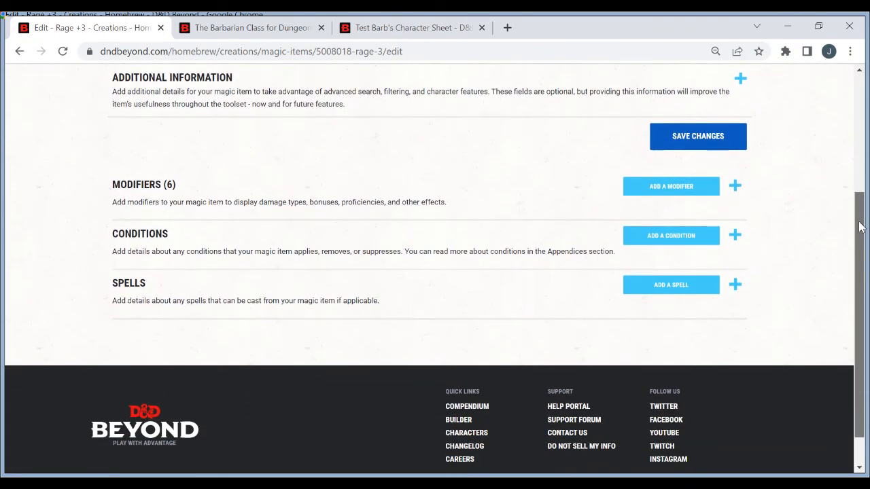
pyautogui.click(734, 187)
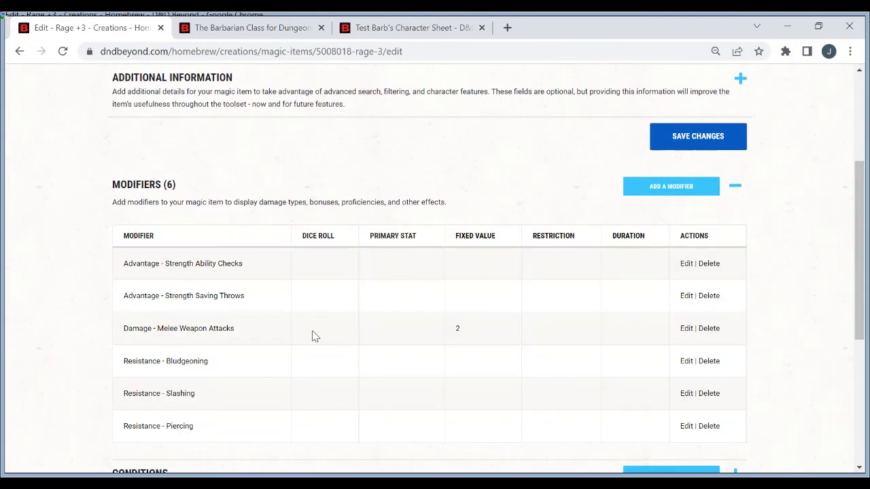
pyautogui.moveTo(863, 224); pyautogui.dragTo(865, 268)
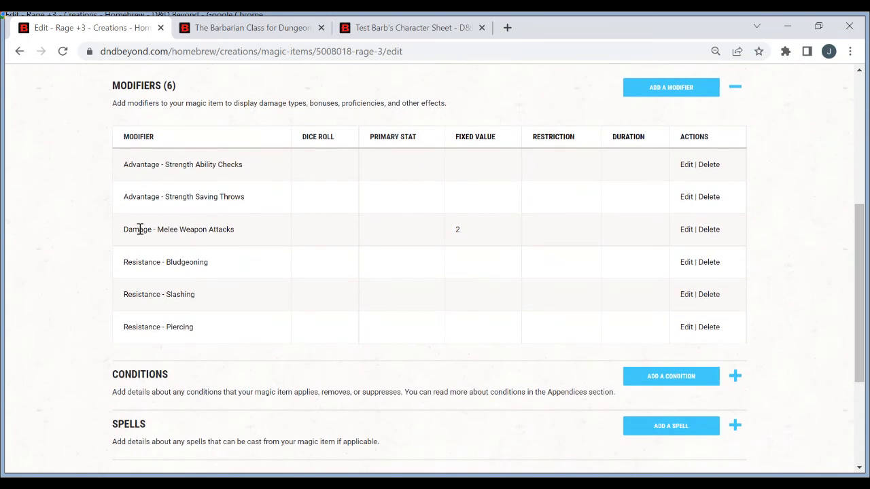
pyautogui.click(685, 231)
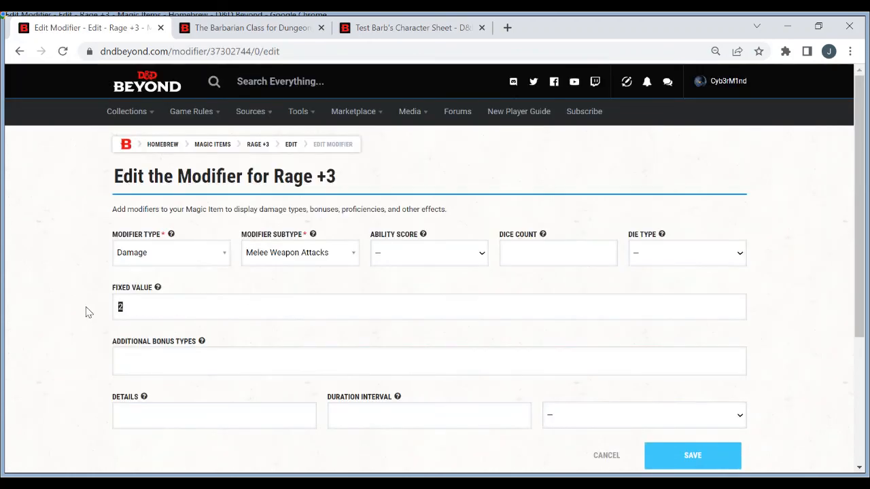
pyautogui.write('3')
pyautogui.click(678, 459)
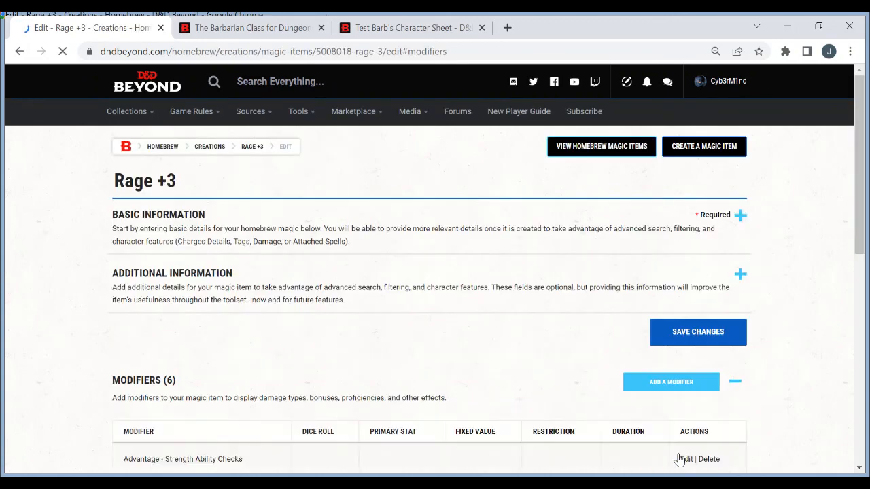
# Step: Save the changes to the Rage +3 magic item
pyautogui.scroll(3, 864, 286)
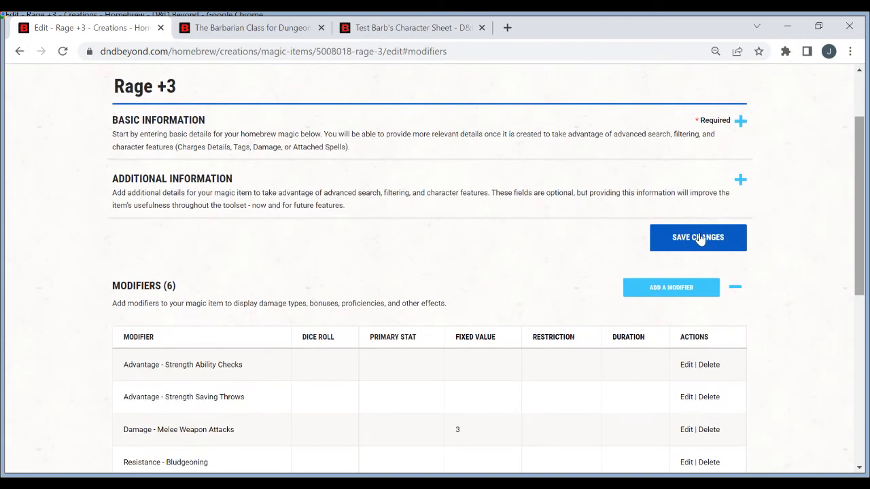
pyautogui.click(673, 247)
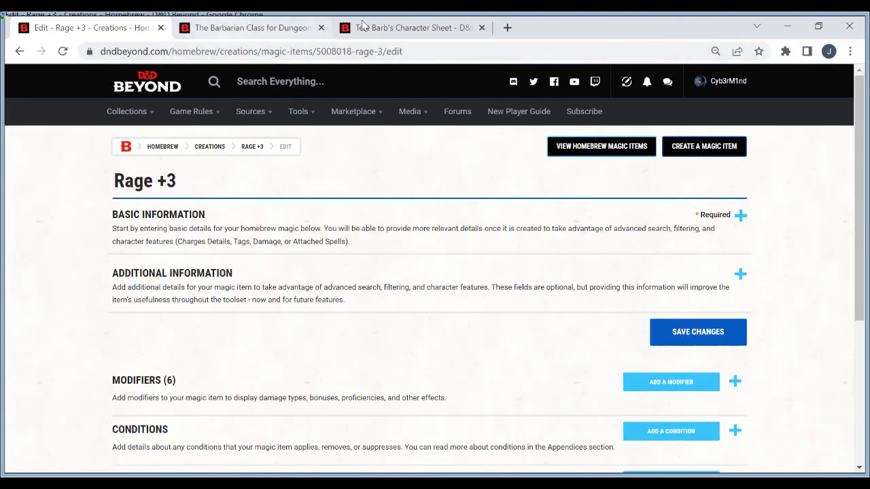
# Step: Unequip Rage +2 and delete it from the Special container in the Barbarian character's inventory
pyautogui.click(415, 27)
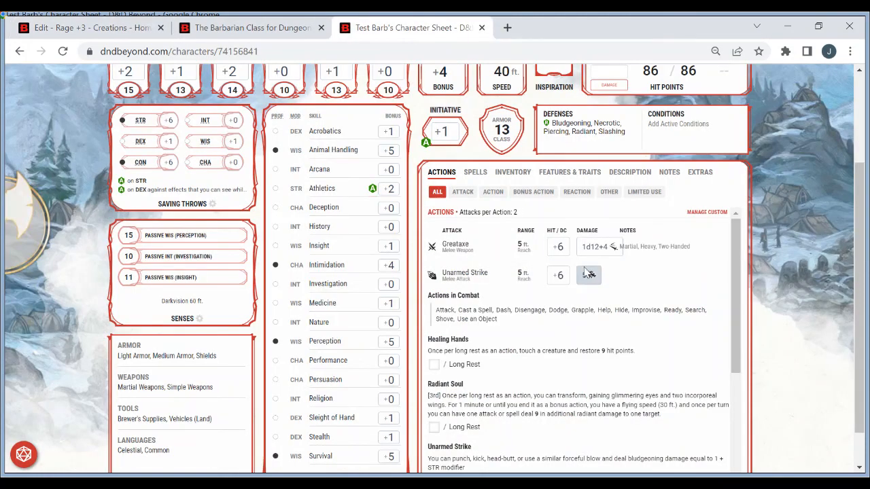
pyautogui.click(512, 173)
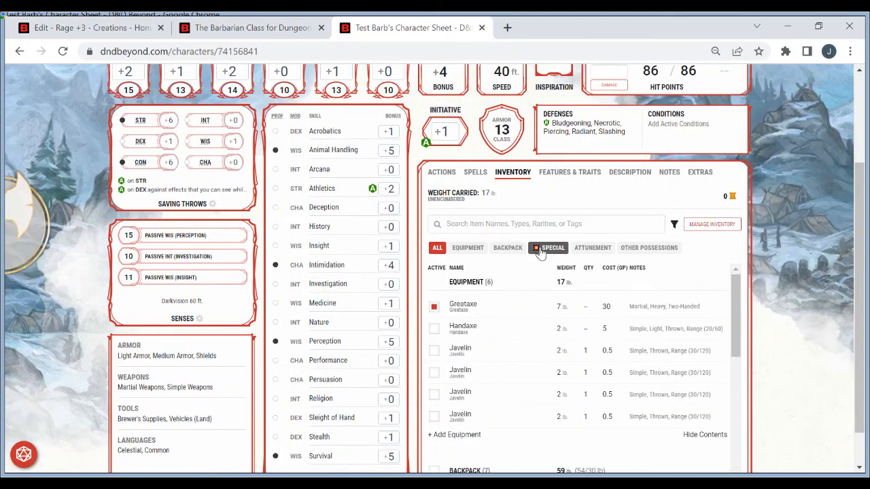
pyautogui.click(544, 249)
pyautogui.click(462, 311)
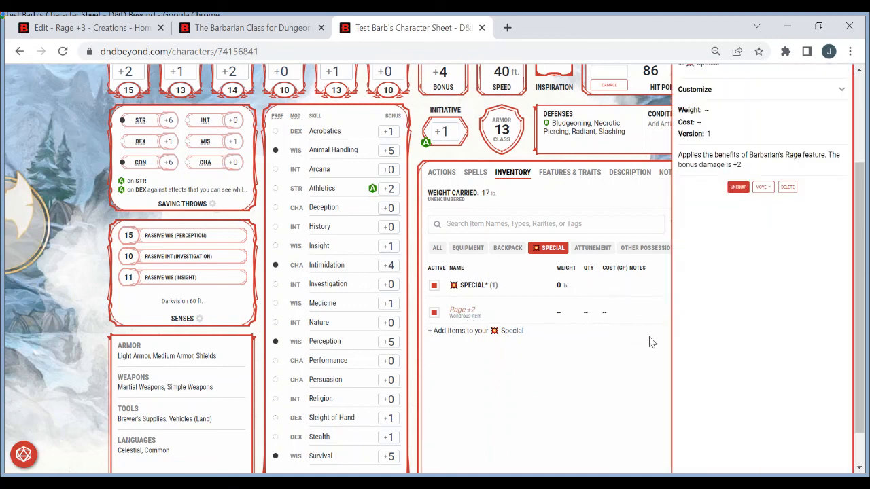
pyautogui.click(738, 187)
pyautogui.click(787, 189)
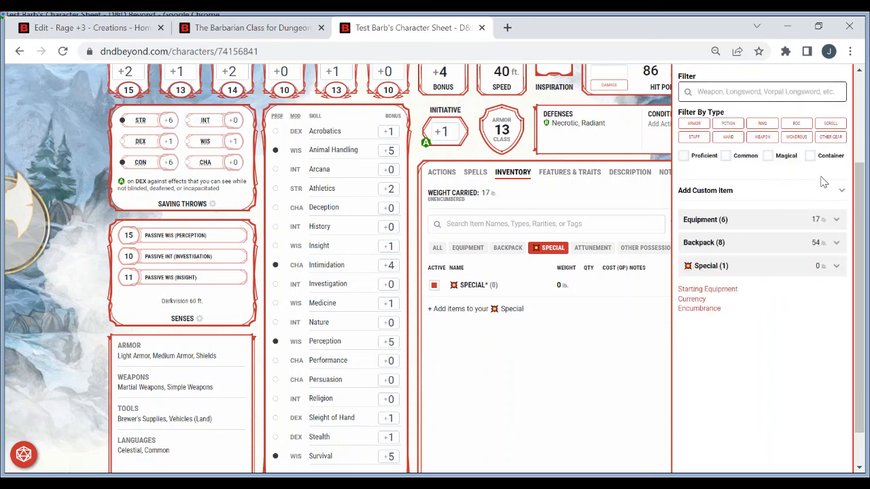
# Step: Find the homebrew items matching "rage" and add Rage +3 to the character's Special container
pyautogui.scroll(1, 761, 165)
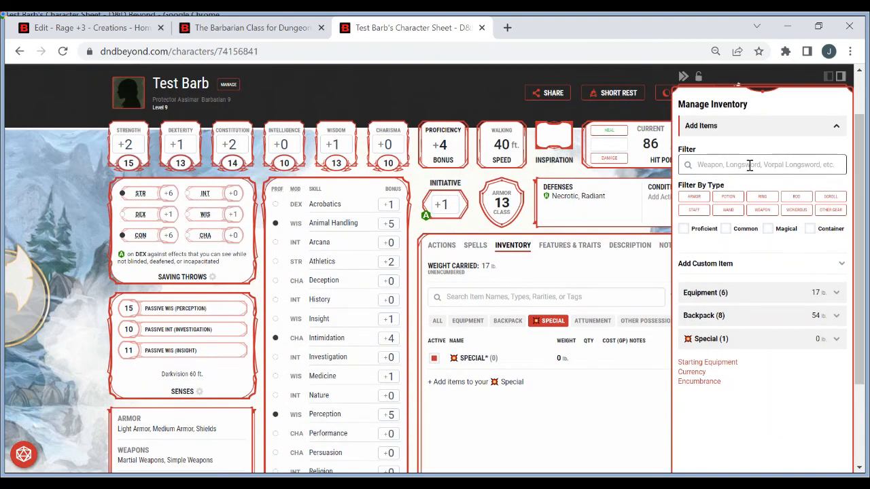
pyautogui.click(749, 165)
pyautogui.write('rage')
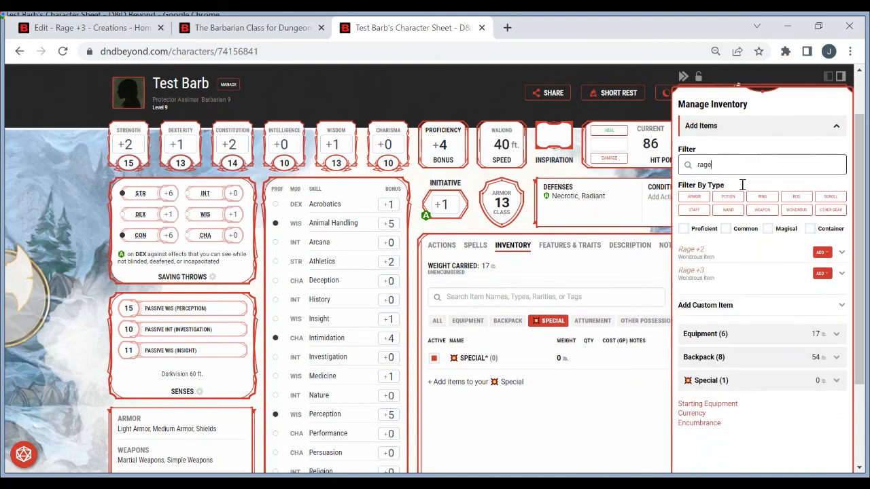
pyautogui.click(821, 273)
pyautogui.click(830, 344)
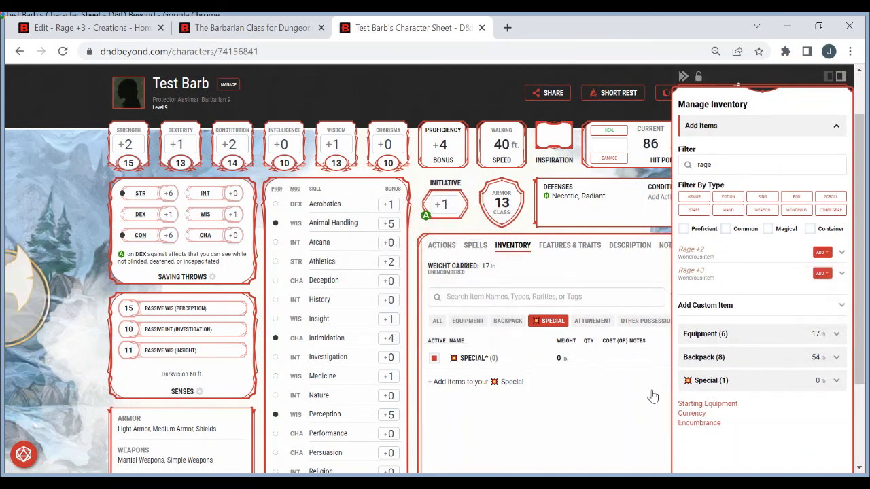
pyautogui.click(573, 449)
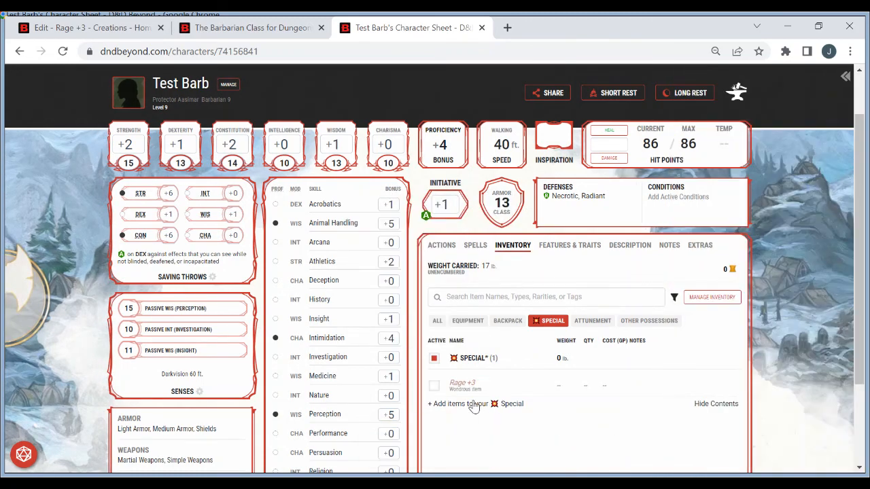
# Step: Activate Rage +3 in the Special container and check the Greataxe damage under the character's actions
pyautogui.click(435, 390)
pyautogui.click(441, 247)
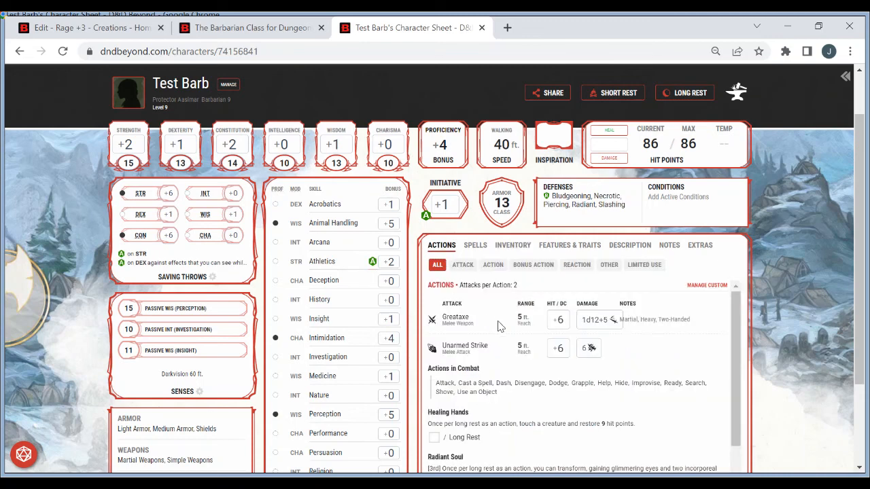